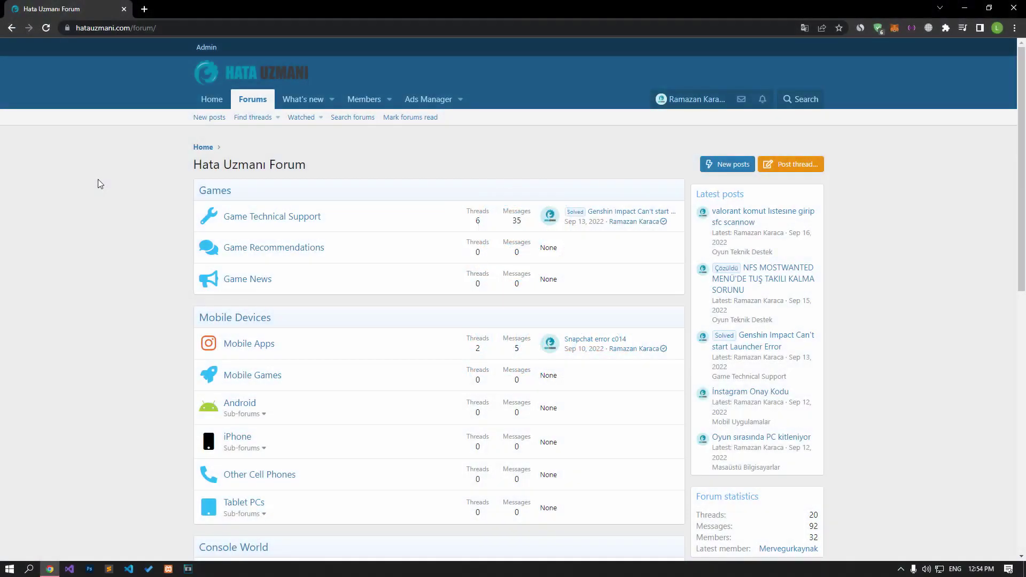
Scroll the forum and open the 7 Days to Die 0xc0000005 fix article at its antivirus steps.
scroll(98, 180, "down", 2)
scroll(98, 180, "down", 4)
scroll(98, 180, "down", 2)
scroll(98, 180, "down", 3)
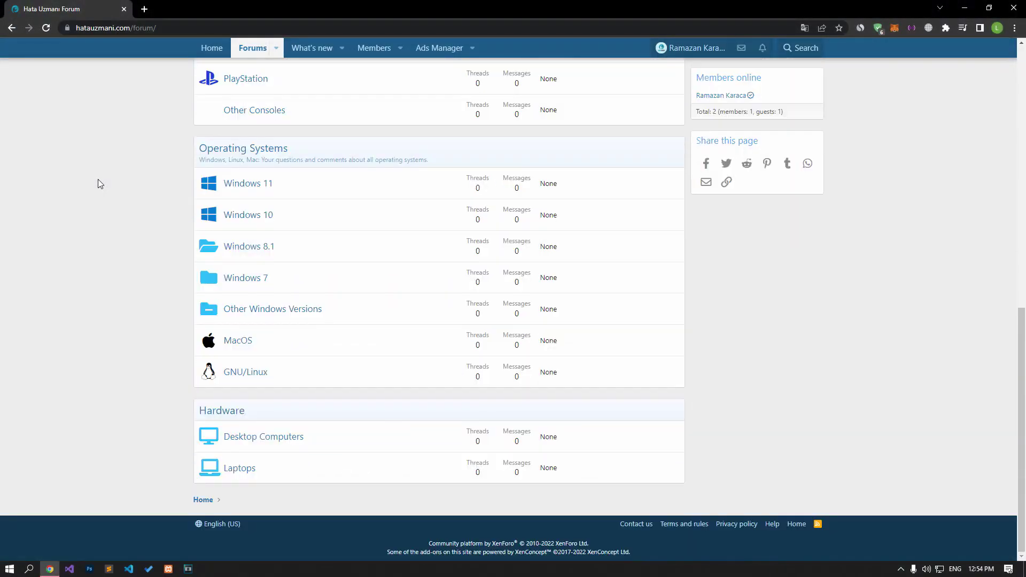
scroll(97, 179, "up", 3)
scroll(97, 179, "up", 3)
scroll(97, 180, "up", 3)
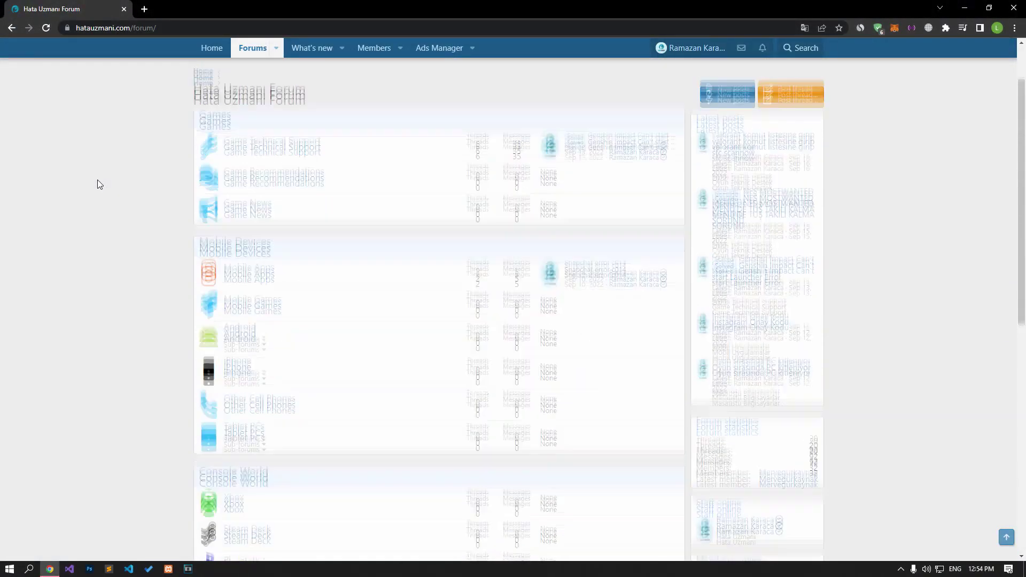
left_click(815, 165)
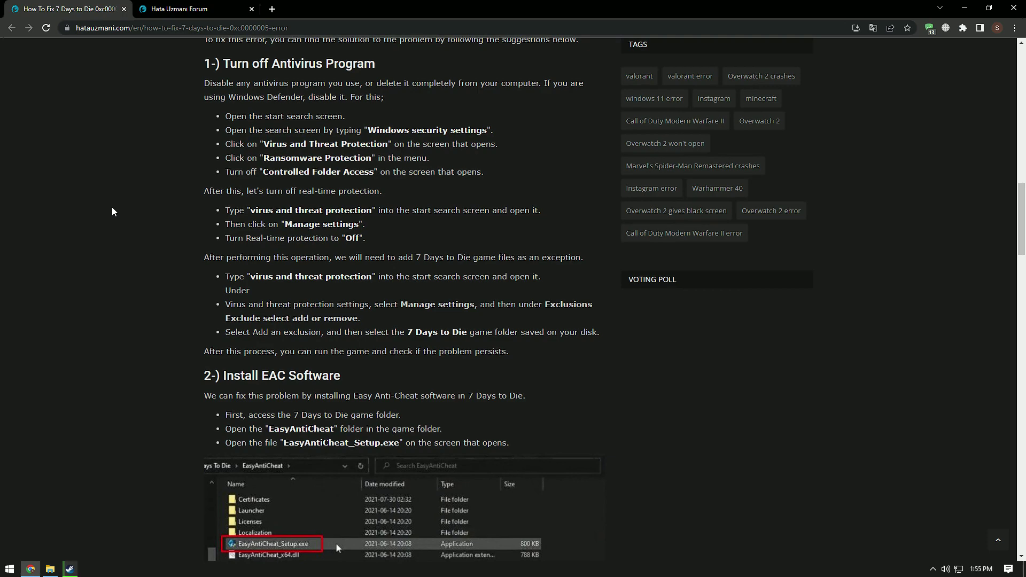
Open the Virus & threat protection settings from a Start search for 'viru'.
left_click(9, 568)
type("viru")
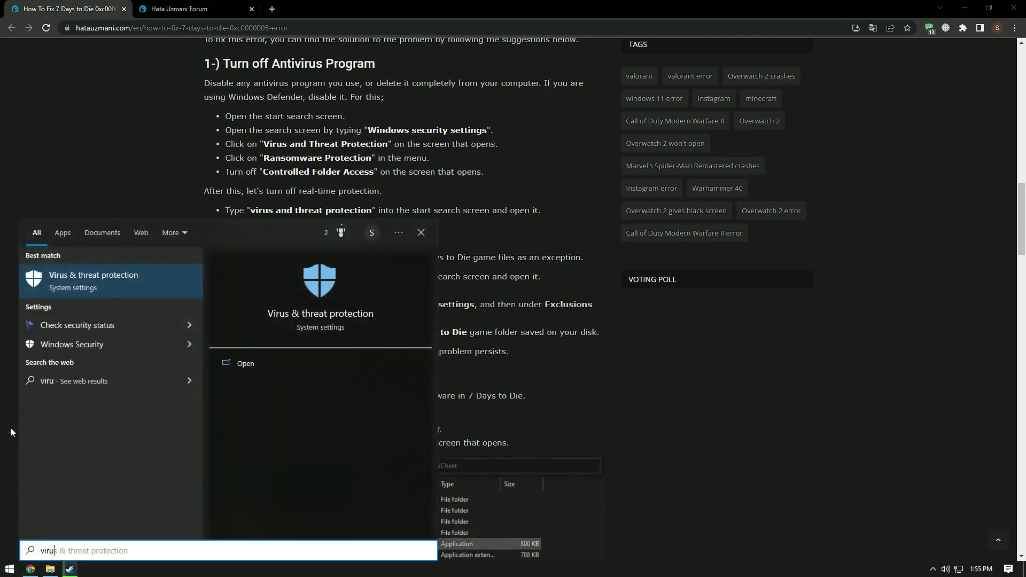
left_click(79, 282)
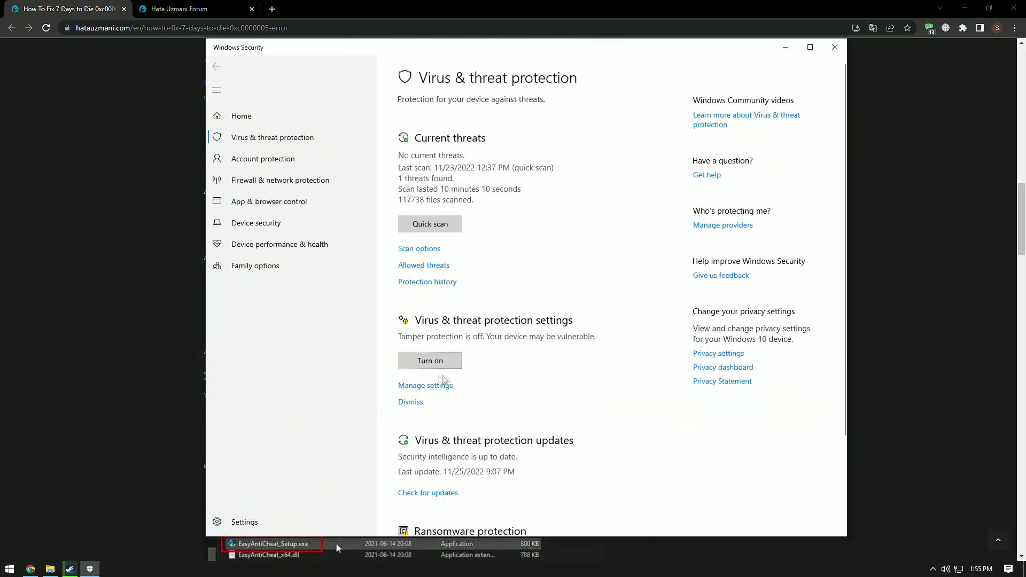
left_click(428, 387)
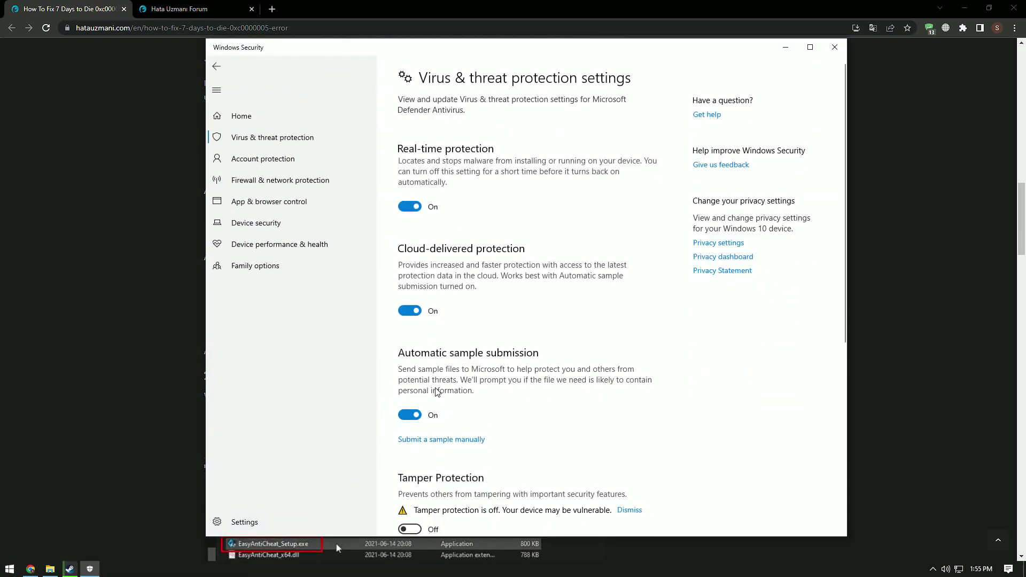
scroll(435, 390, "down", 5)
Turn off Real-time protection and go to the exclusions list.
left_click(409, 321)
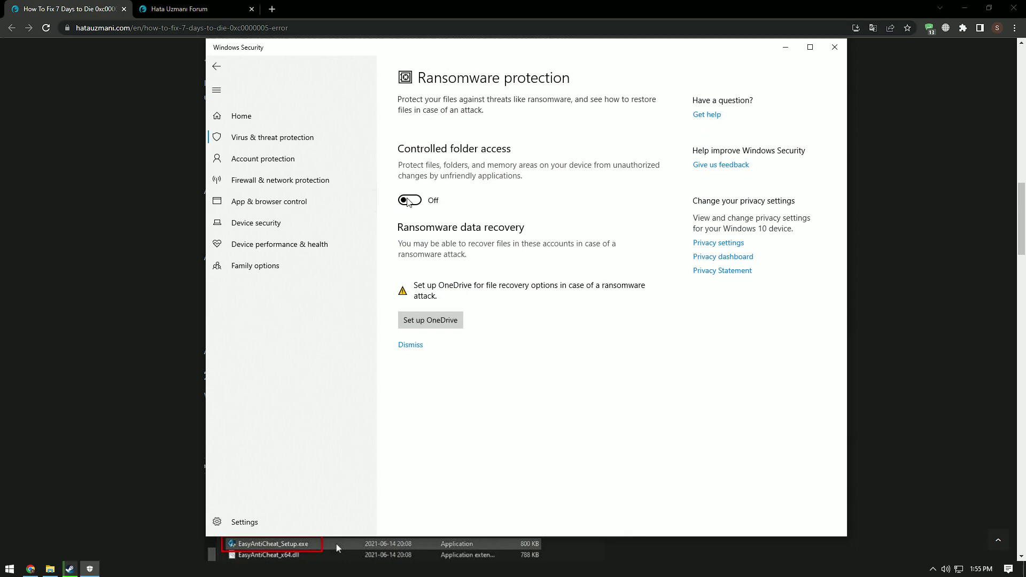
left_click(216, 67)
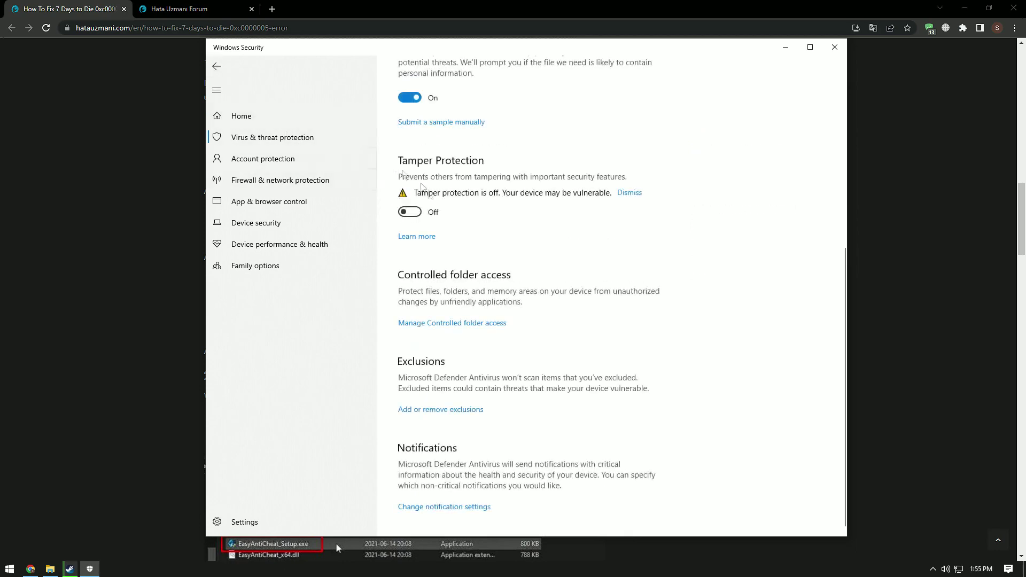
scroll(479, 289, "up", 5)
left_click(410, 207)
scroll(481, 304, "down", 5)
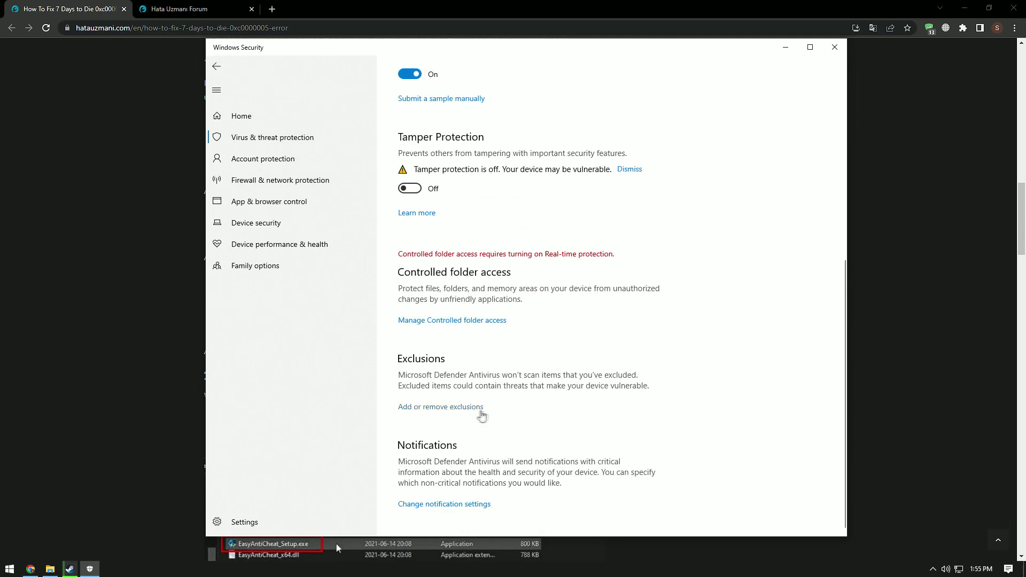
left_click(483, 409)
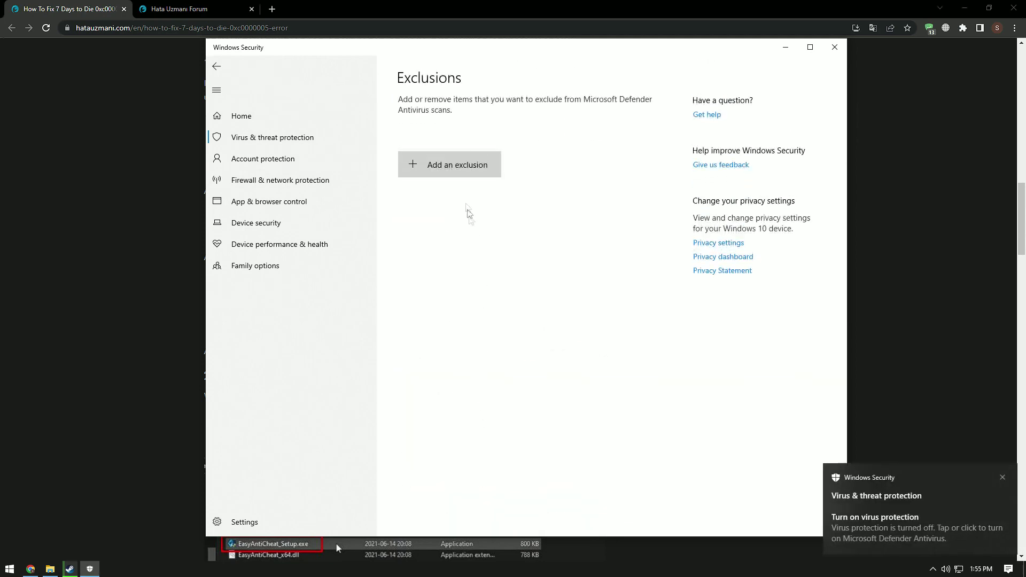
Choose a Folder exclusion and copy the eFootball install path from Steam's local files.
left_click(455, 173)
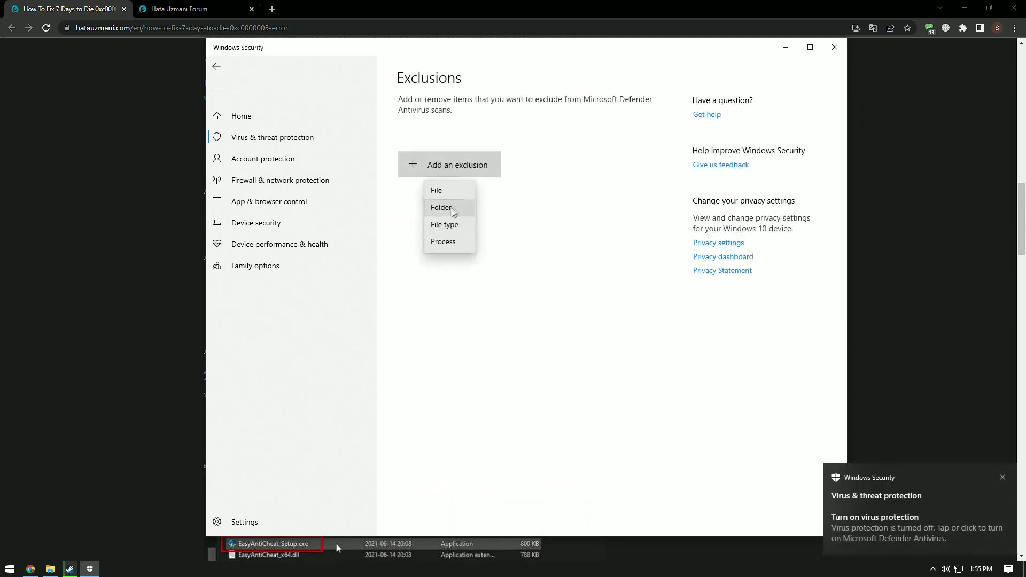
left_click(448, 208)
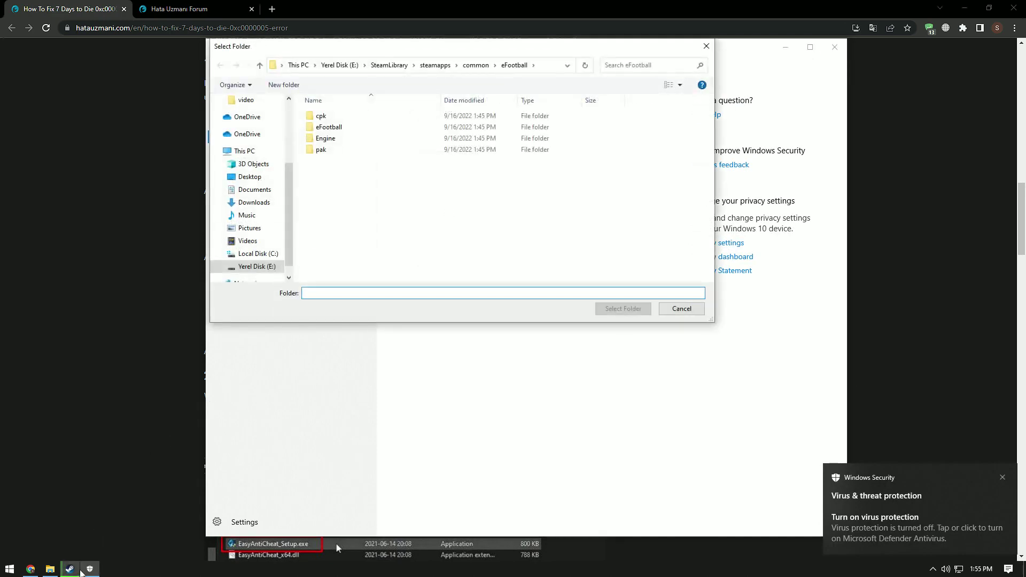
left_click(69, 569)
right_click(300, 305)
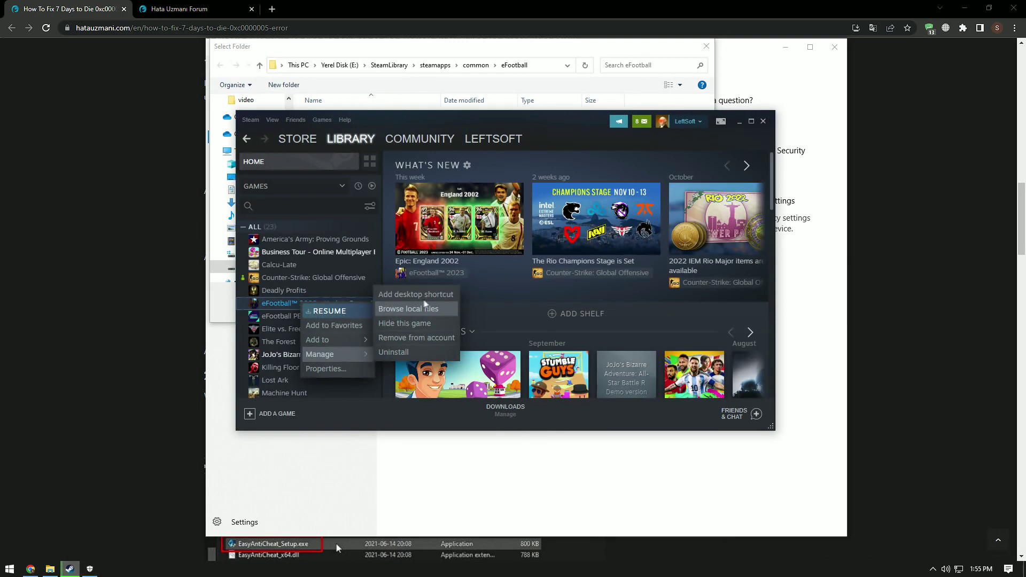
left_click(411, 310)
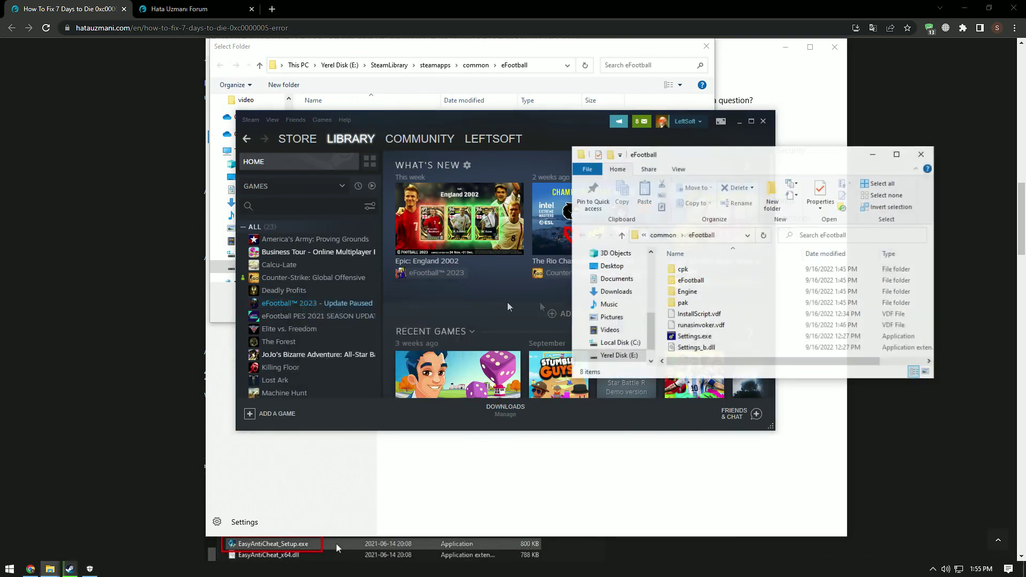
left_click(740, 235)
right_click(731, 236)
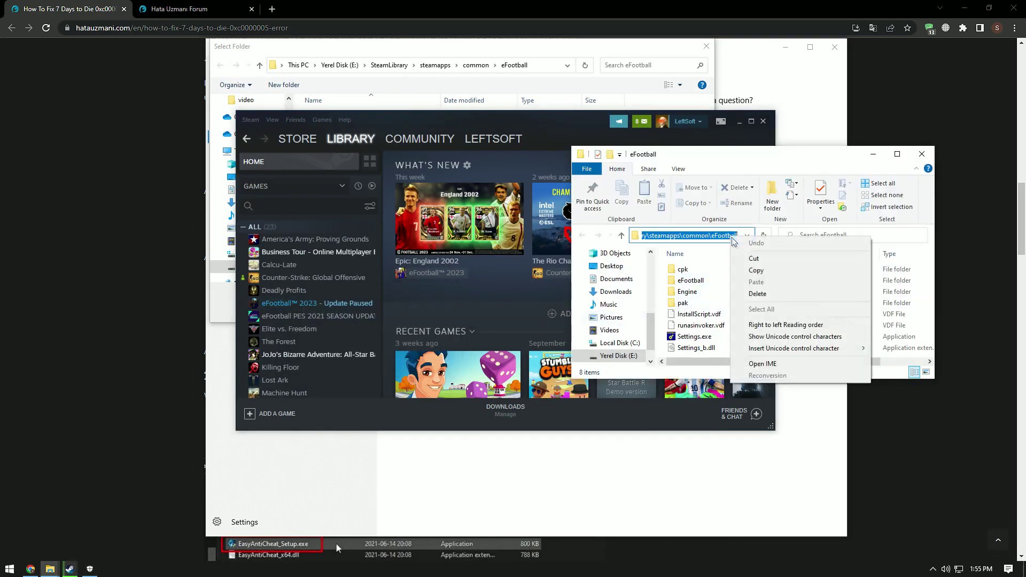
left_click(756, 270)
left_click(873, 154)
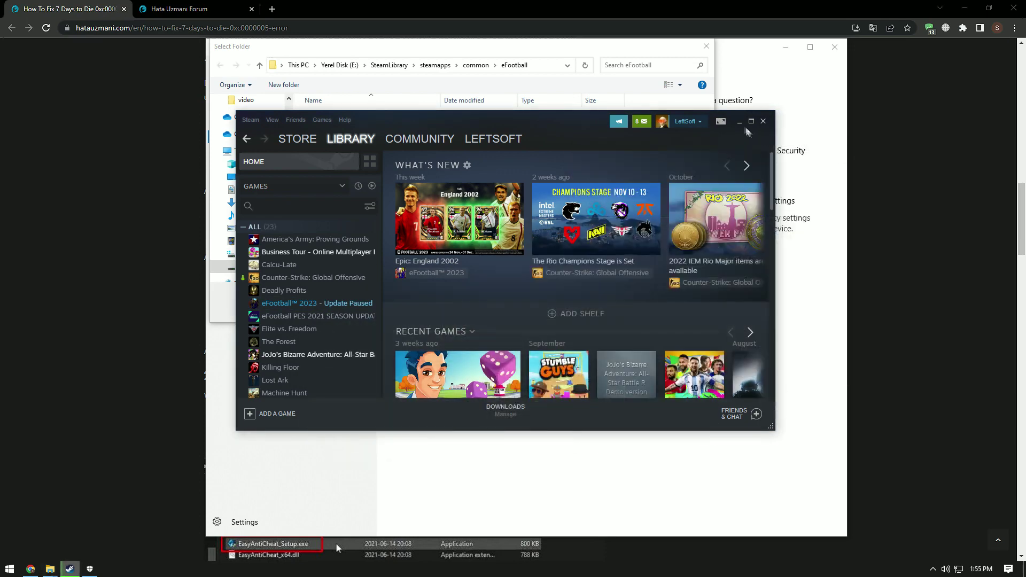
Paste the eFootball path into the folder picker and add that folder as an exclusion.
left_click(739, 122)
left_click(543, 66)
right_click(541, 66)
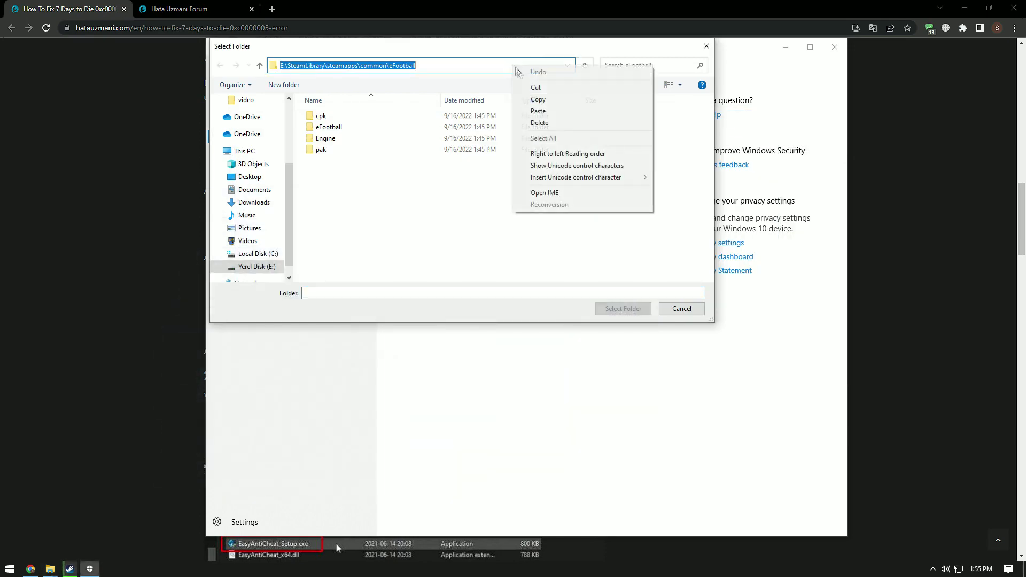
left_click(545, 112)
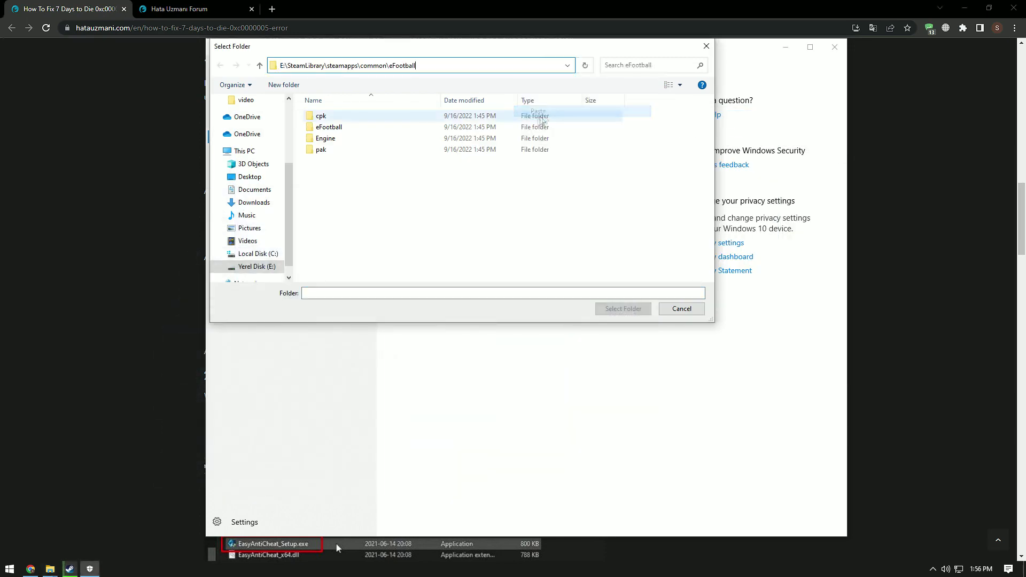
left_click(499, 172)
left_click(475, 65)
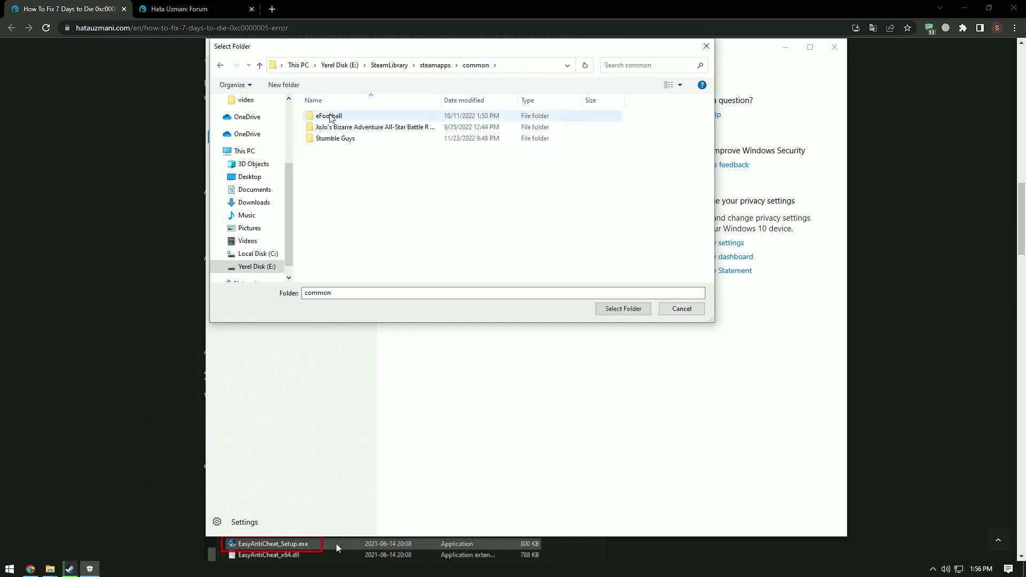
left_click(616, 311)
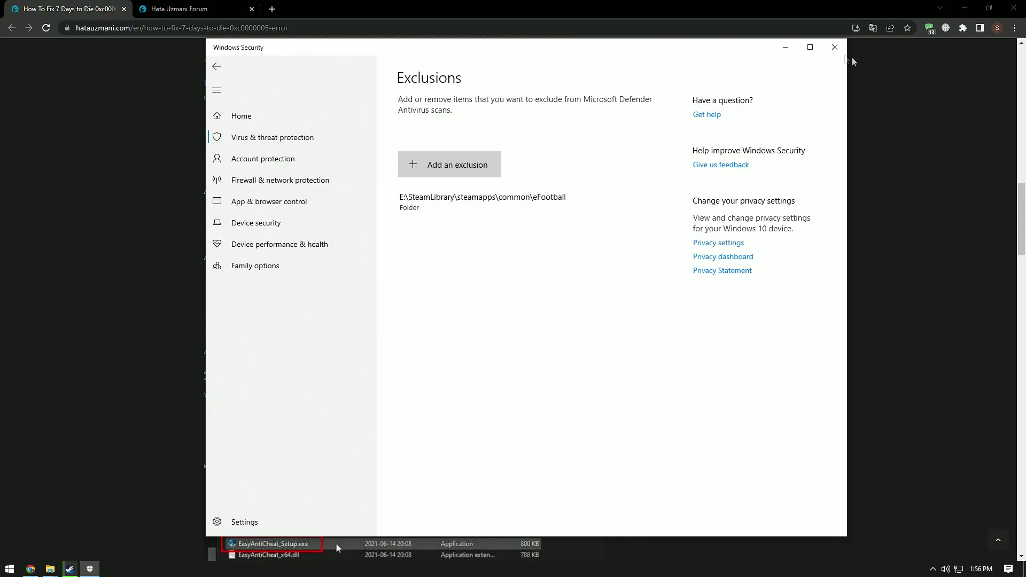
Close Windows Security, scroll to '2-) Install EAC Software', and open the screenshots folder.
left_click(835, 48)
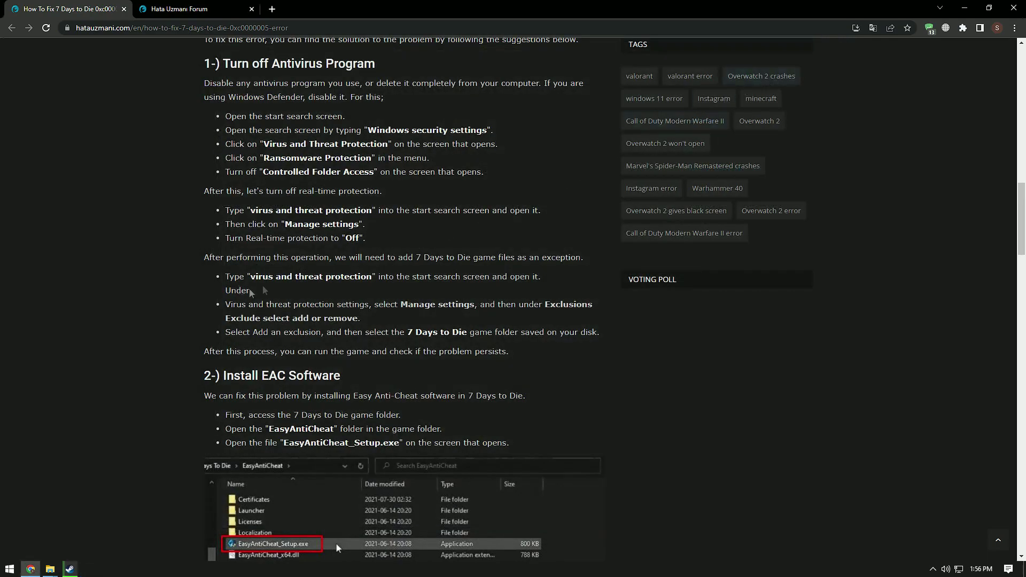
scroll(155, 303, "down", 6)
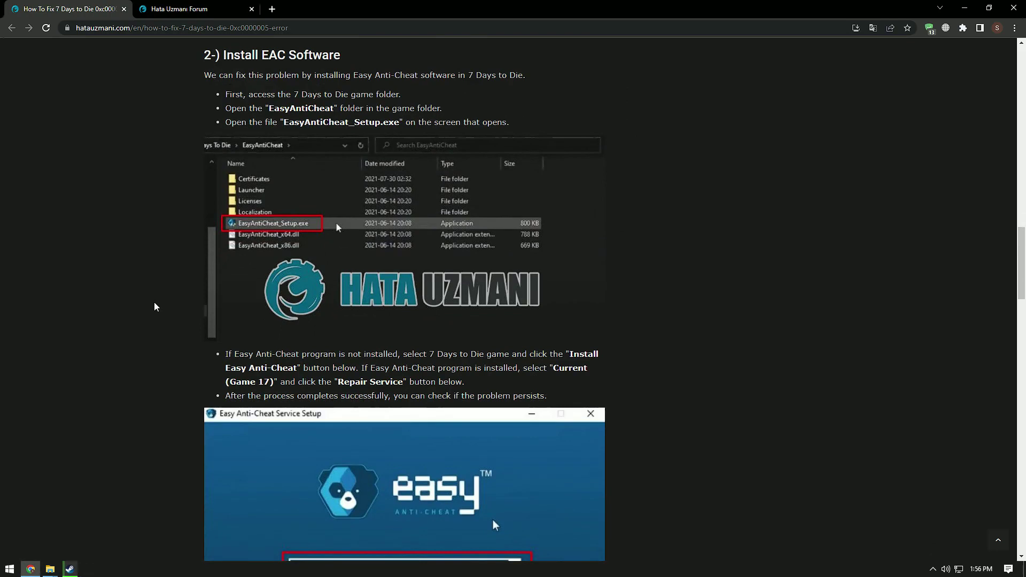
mouse_move(50, 570)
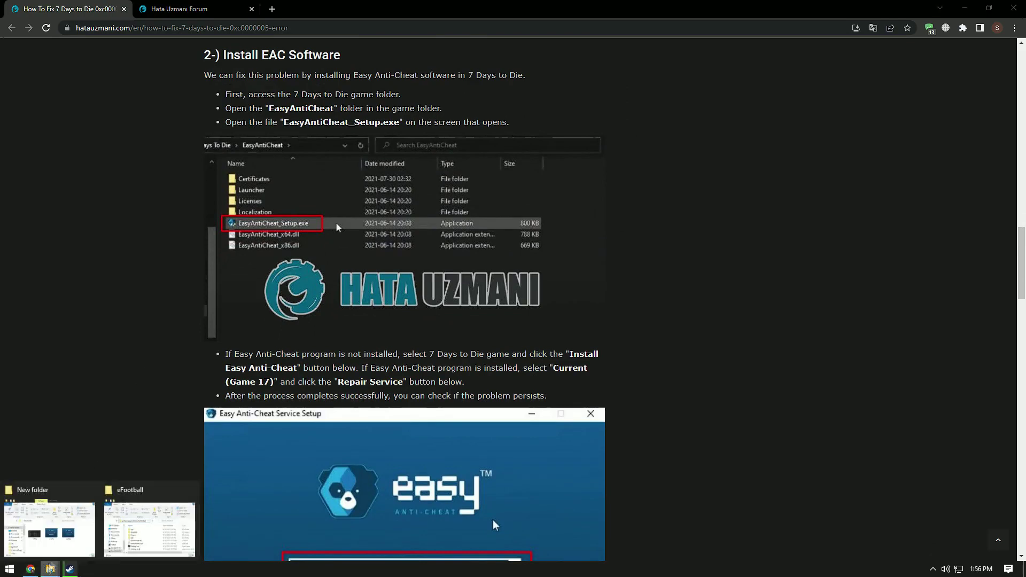
left_click(92, 534)
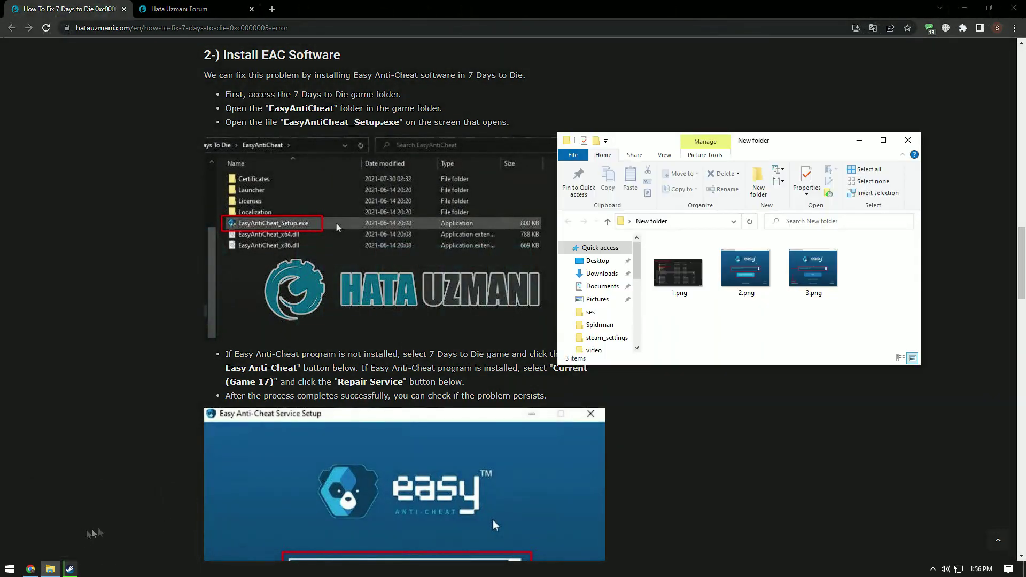
Review the Easy Anti-Cheat screenshots 1.png to 3.png in Photos, then close the viewer.
double_click(678, 270)
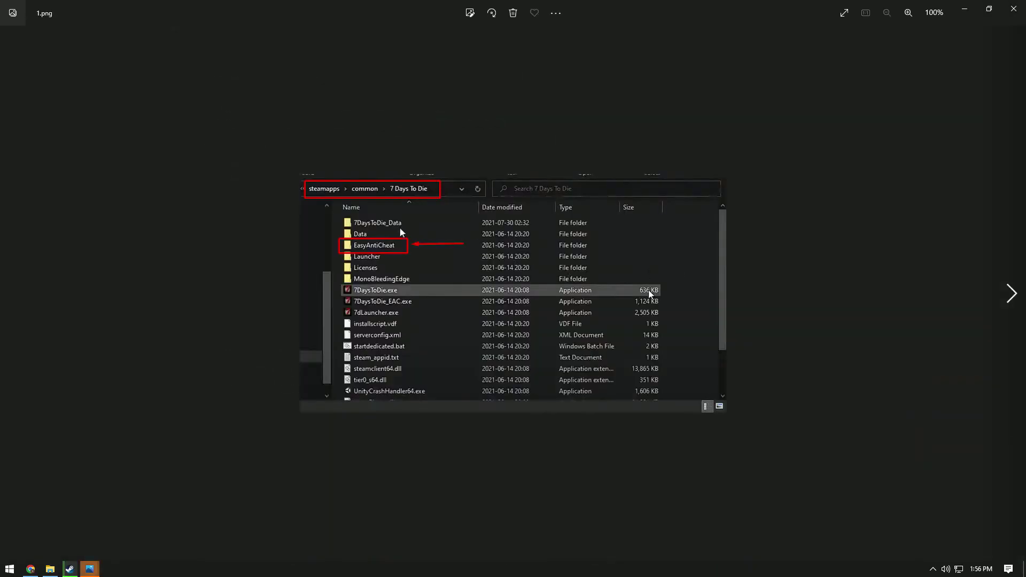
scroll(401, 232, "up", 3)
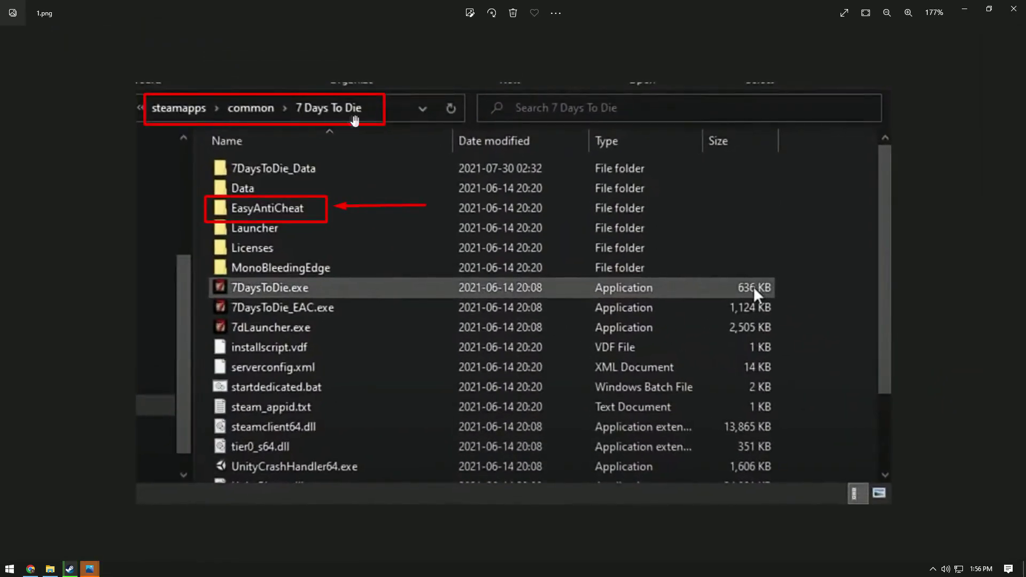
key("Right")
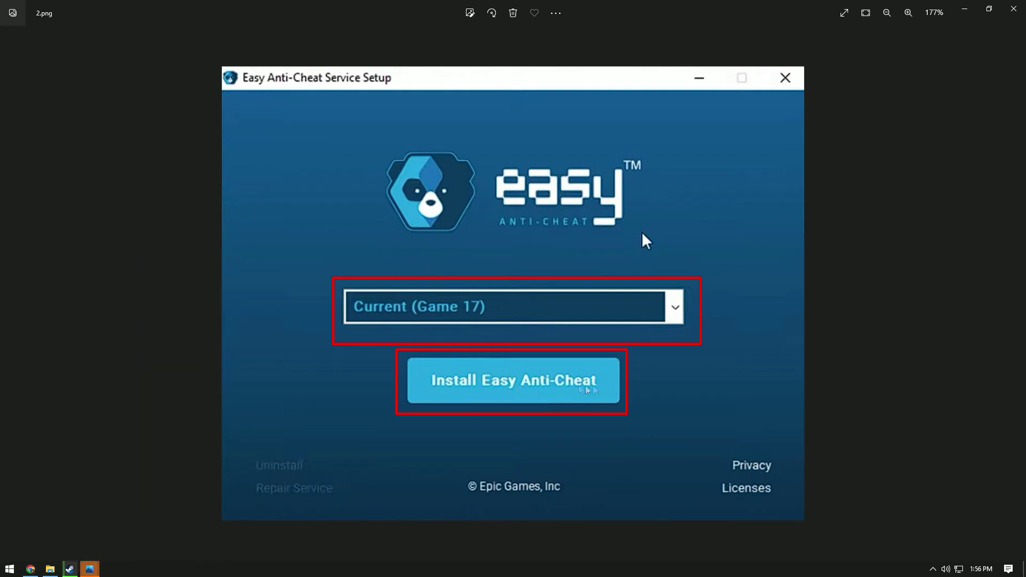
key("ctrl+minus")
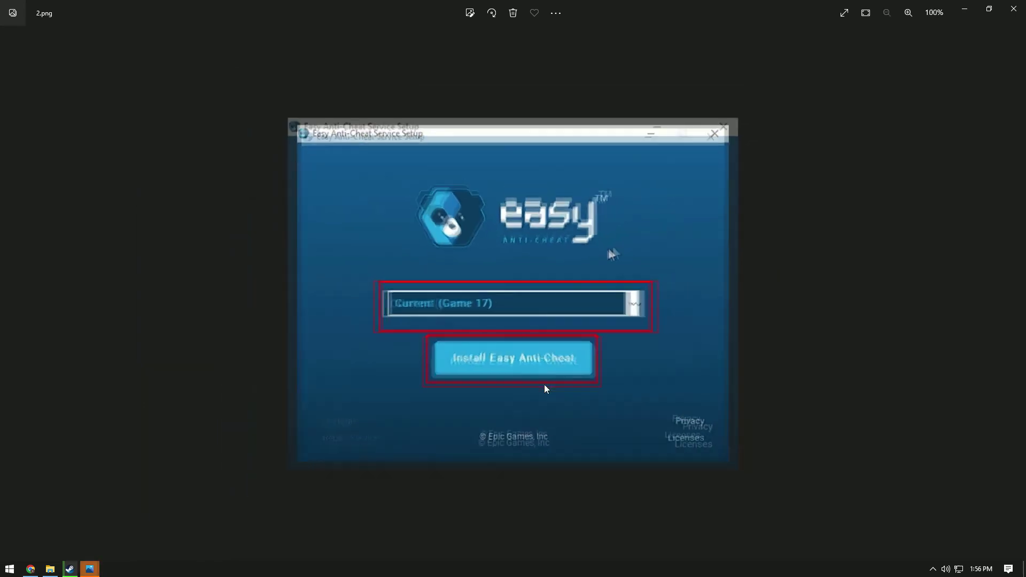
right_click(547, 389)
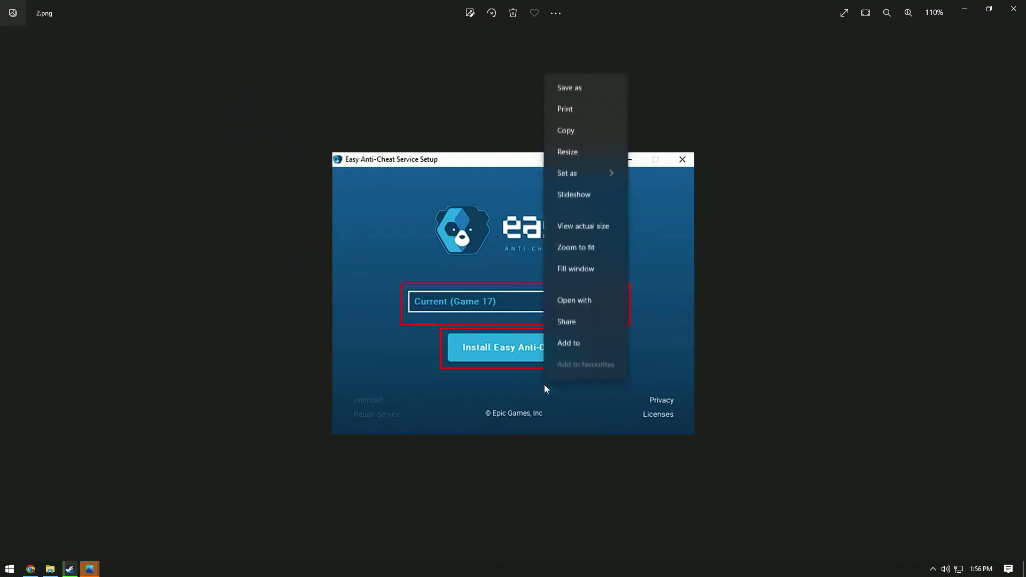
left_click(1016, 294)
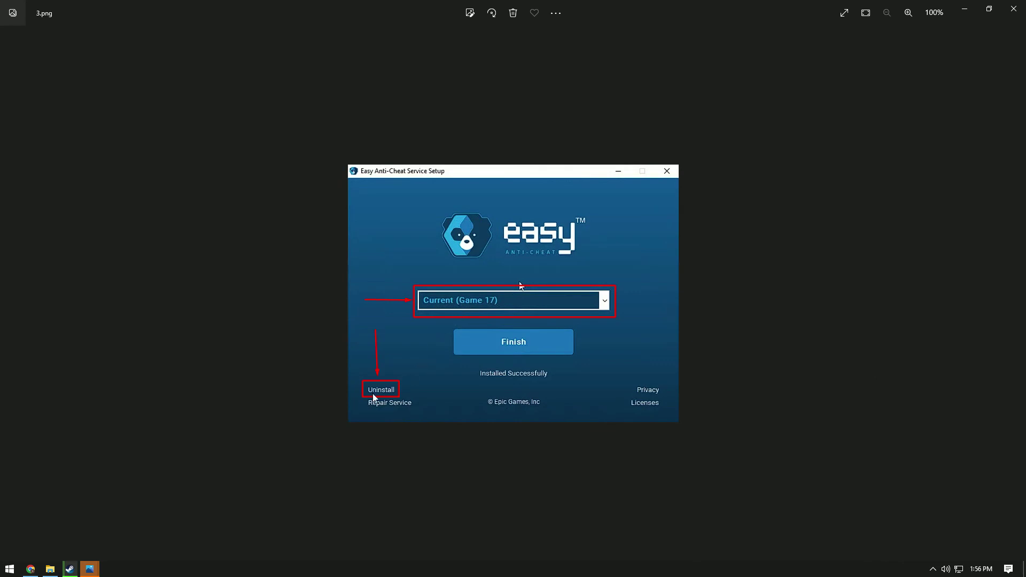
scroll(374, 398, "up", 3)
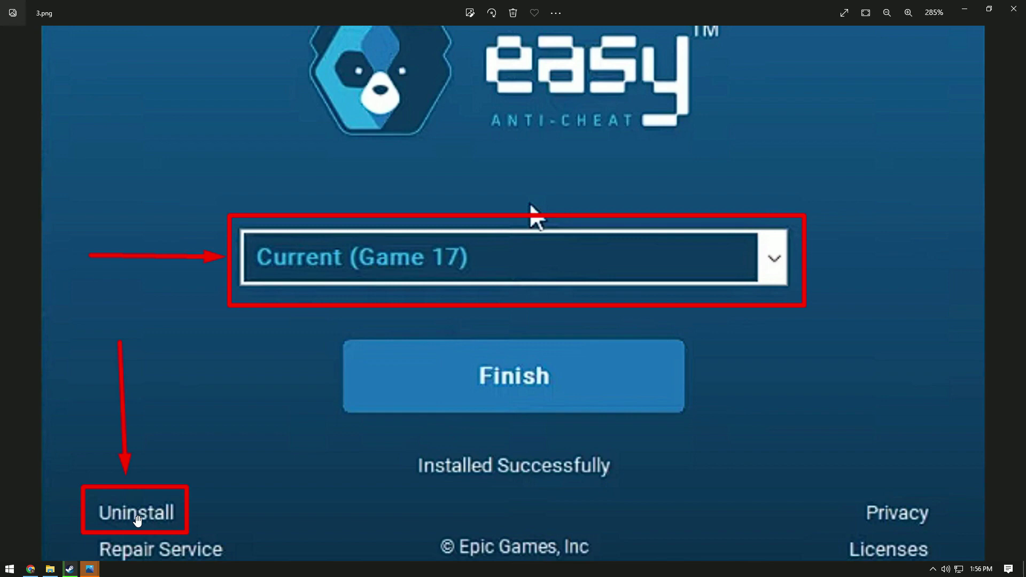
scroll(291, 506, "down", 5)
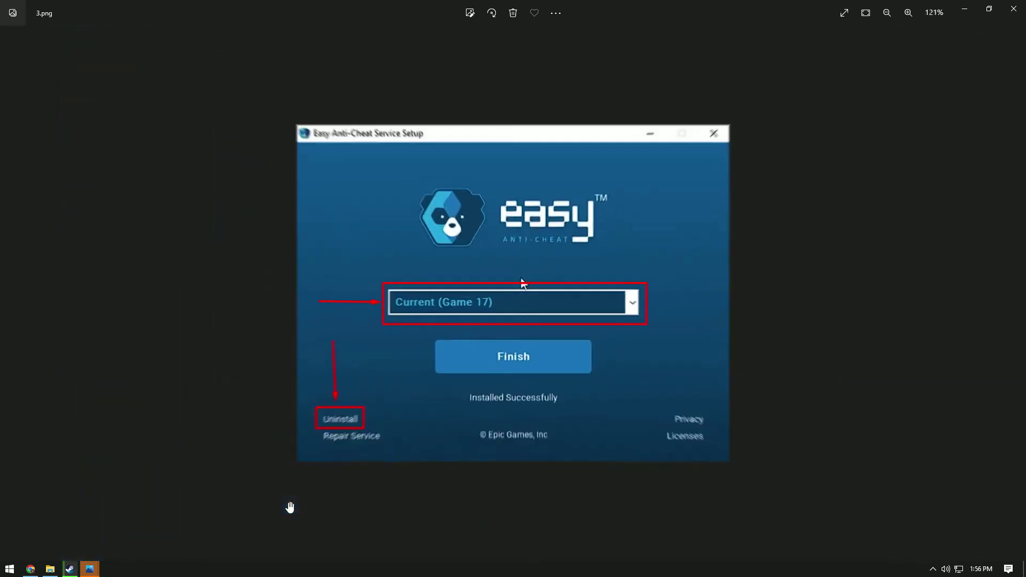
left_click(22, 287)
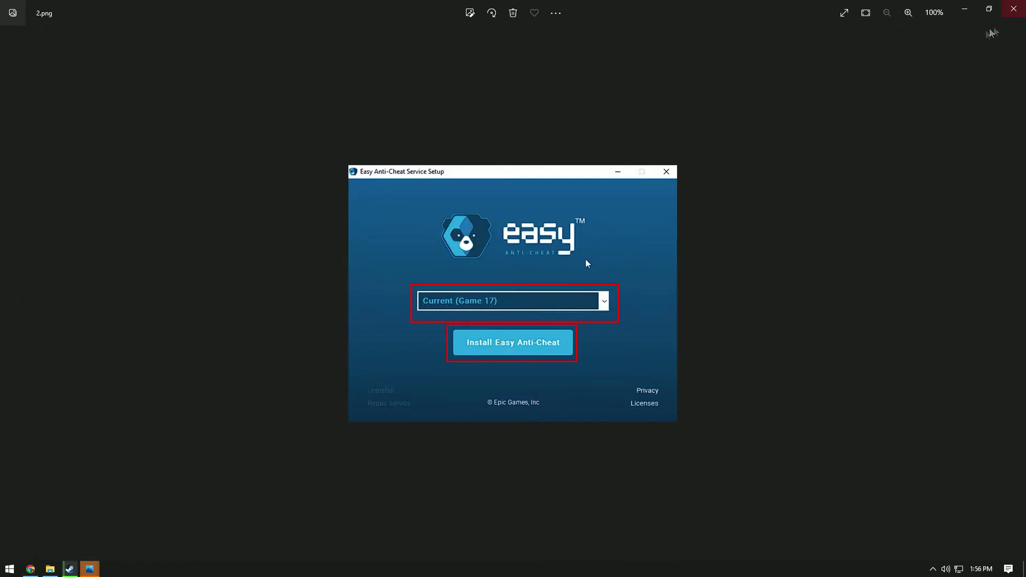
key("Left")
left_click(1014, 8)
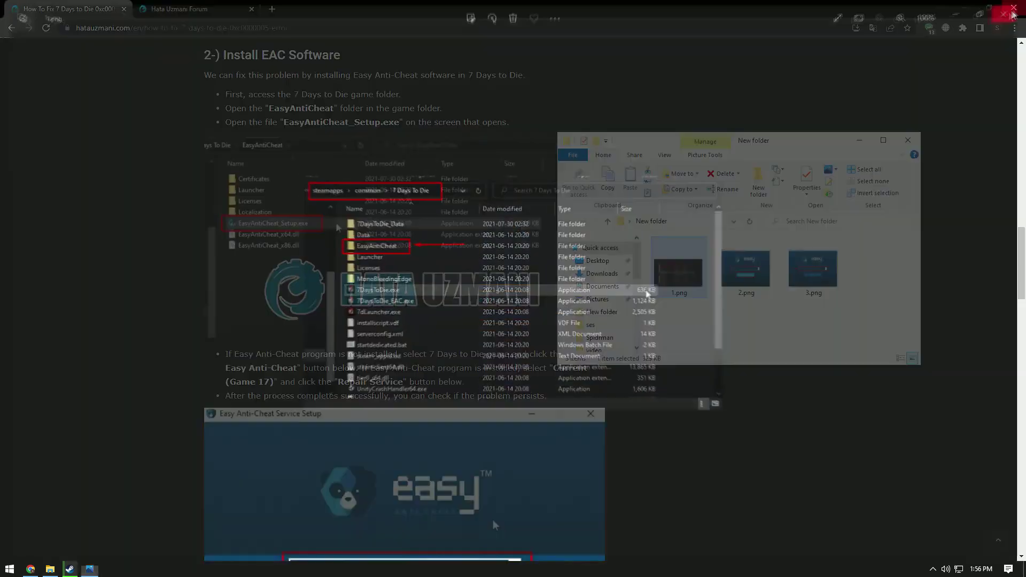
Scroll the article to the bcdedit step and launch Command Prompt as administrator.
left_click(73, 348)
scroll(69, 348, "down", 10)
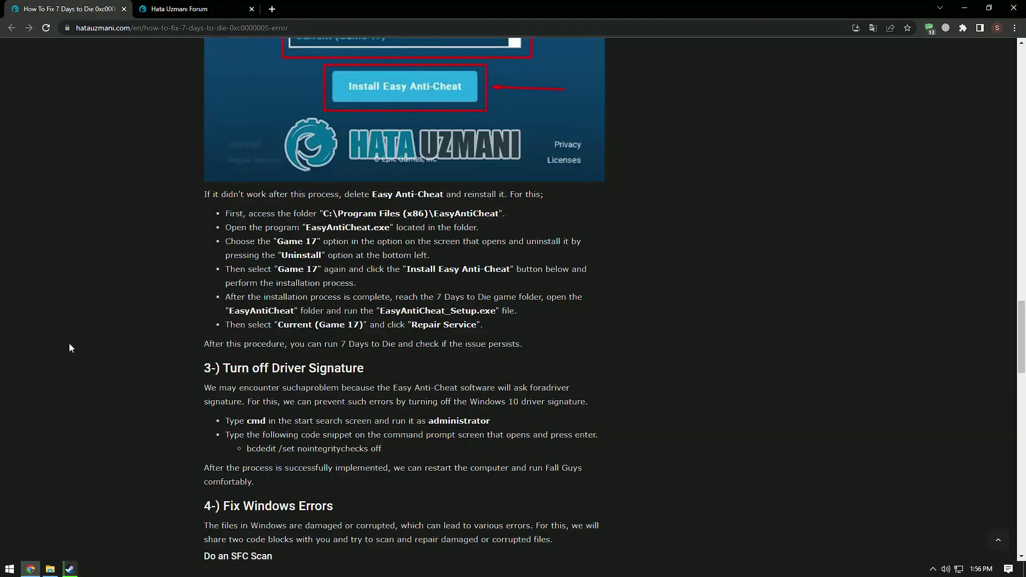
scroll(69, 347, "down", 4)
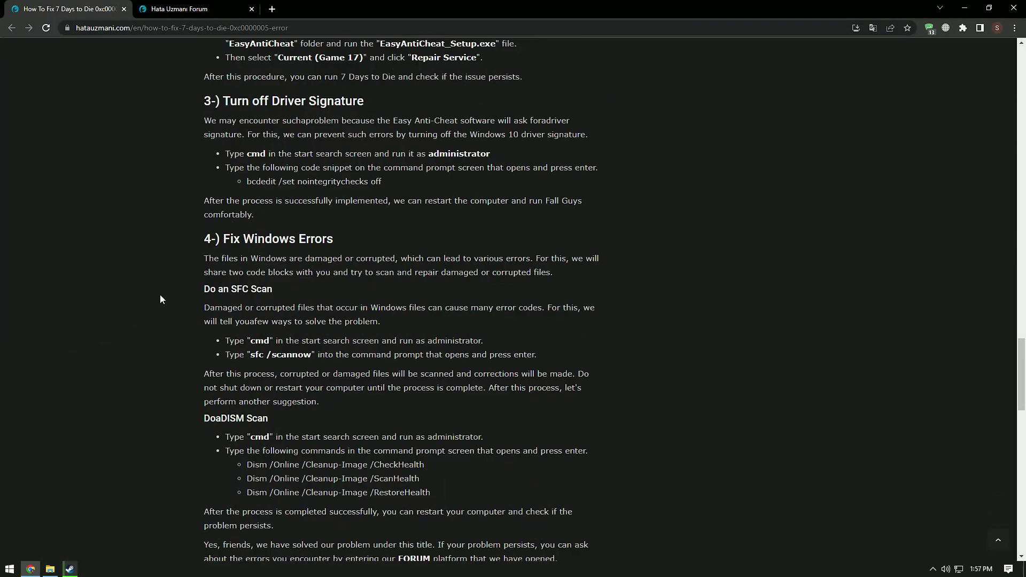
key("super")
type("cmd")
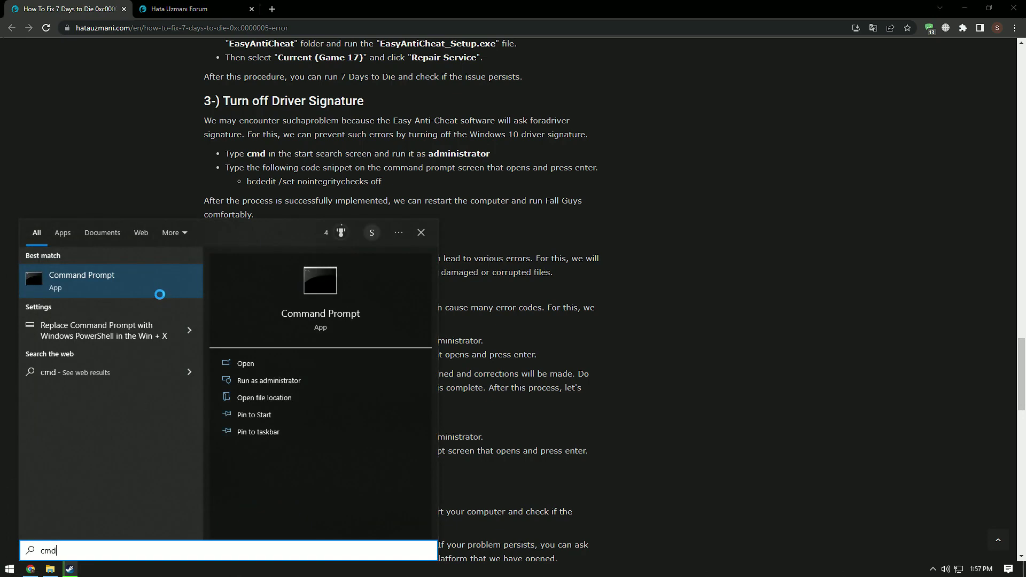
left_click(278, 382)
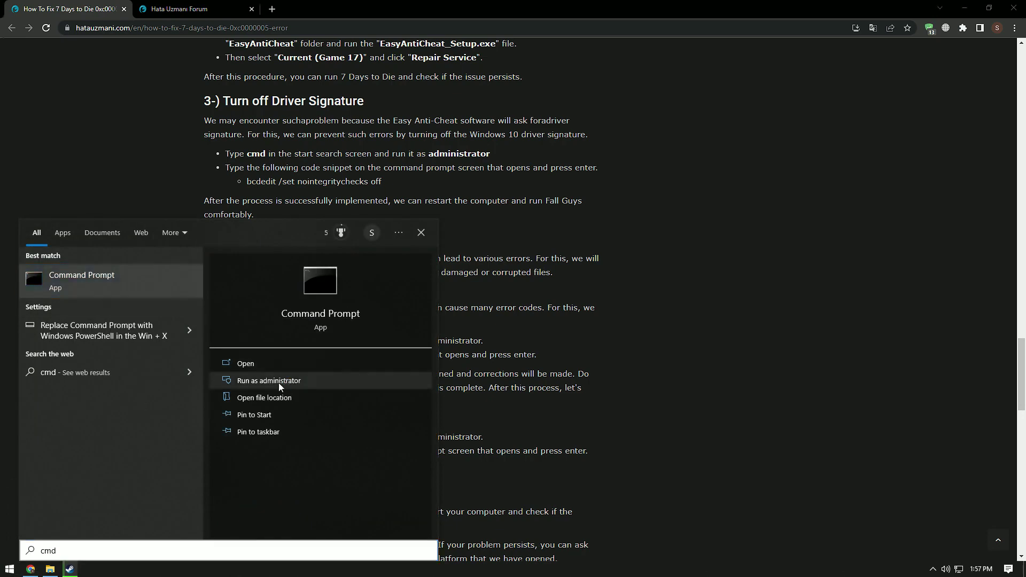
Run 'bcdedit /set nointegritychecks off' from the article in the admin console, then close it.
left_click_drag(225, 120, 609, 131)
left_click_drag(375, 182, 247, 182)
right_click(352, 178)
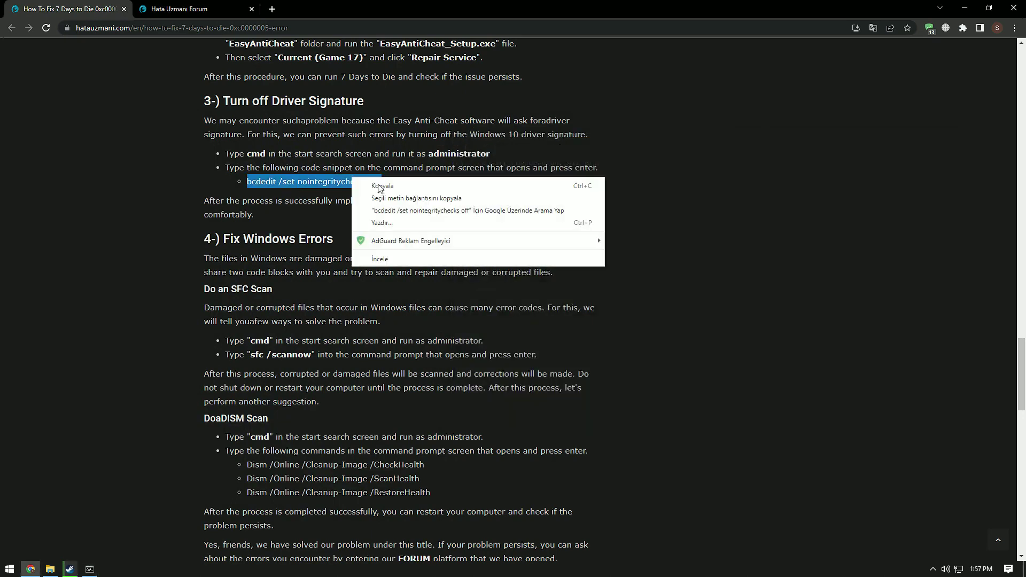
left_click(380, 188)
left_click(90, 569)
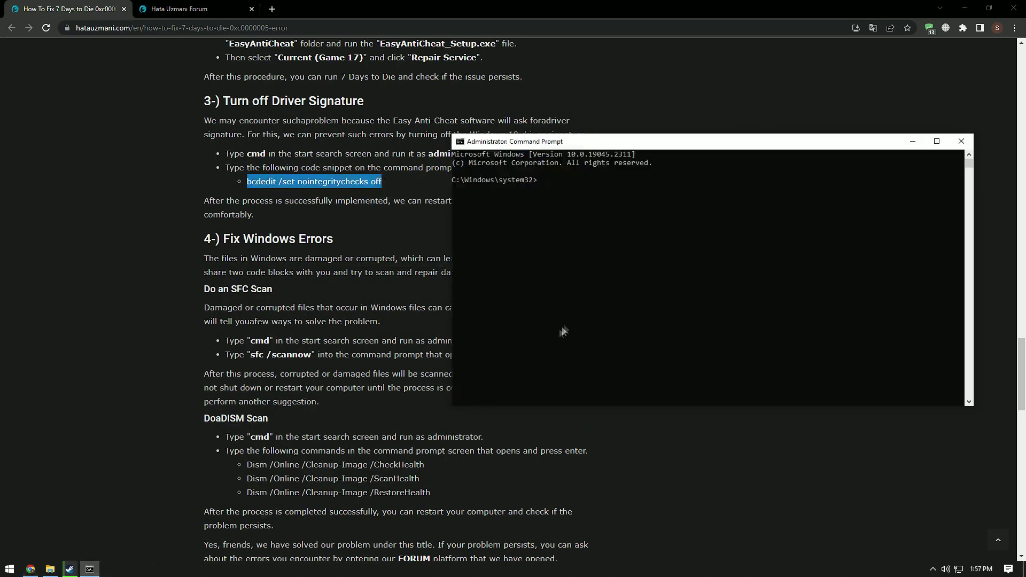
right_click(564, 331)
key("Return")
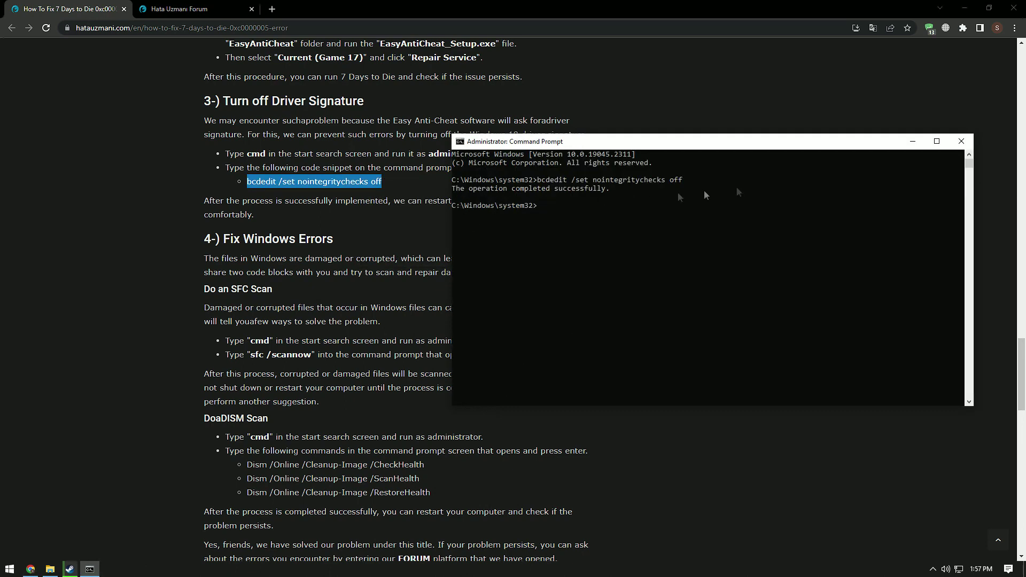
left_click(961, 141)
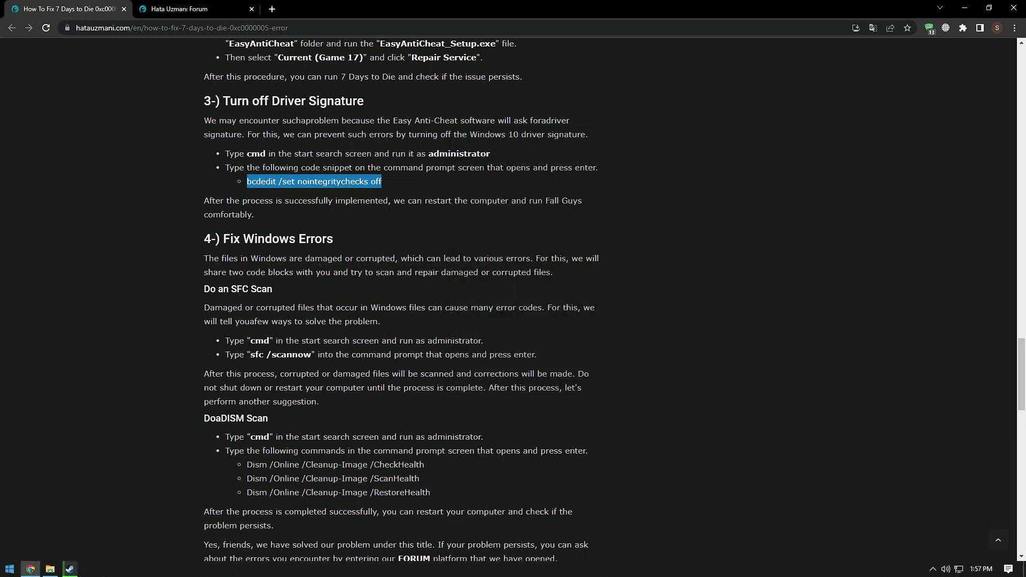
left_click(9, 570)
left_click(13, 548)
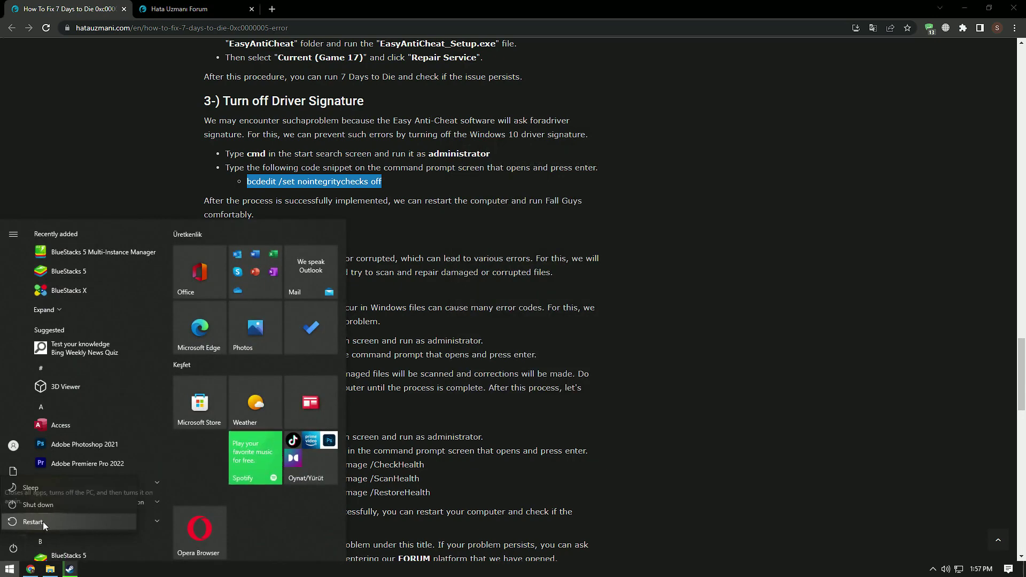
left_click(147, 205)
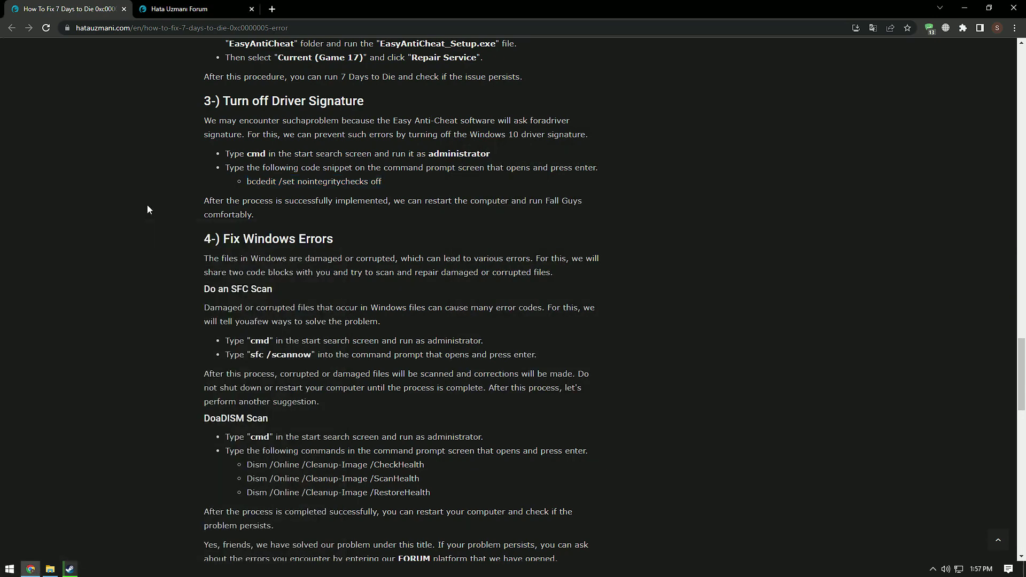
scroll(147, 204, "down", 3)
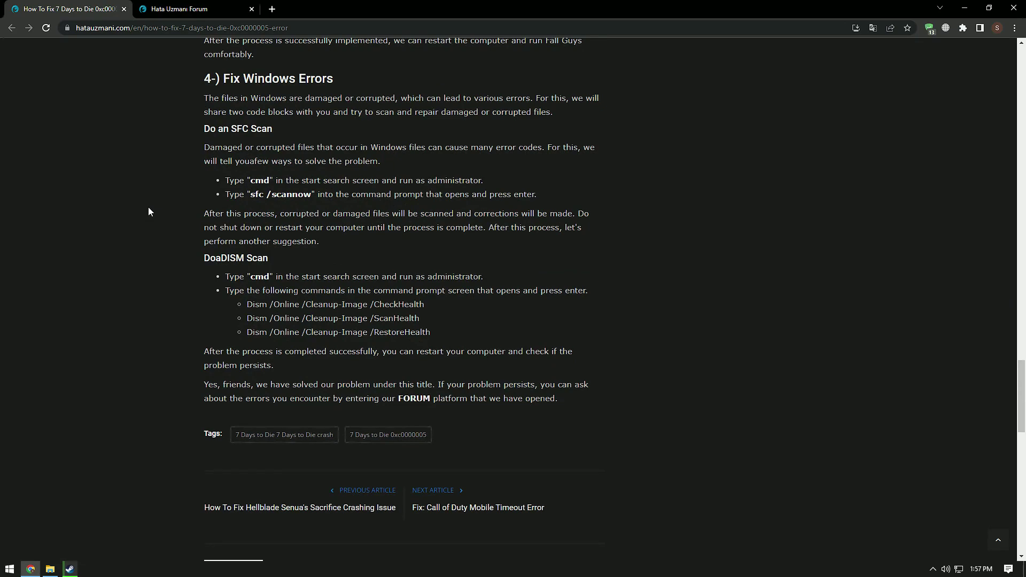
key("super")
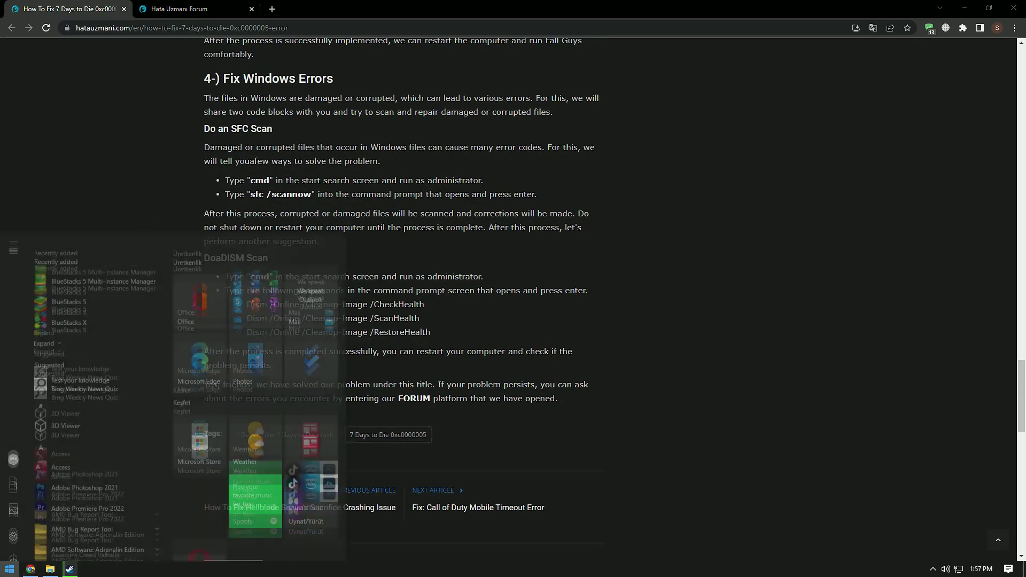
Launch an admin Command Prompt via 'cmd' and run sfc /scannow copied from the article.
type("cmd")
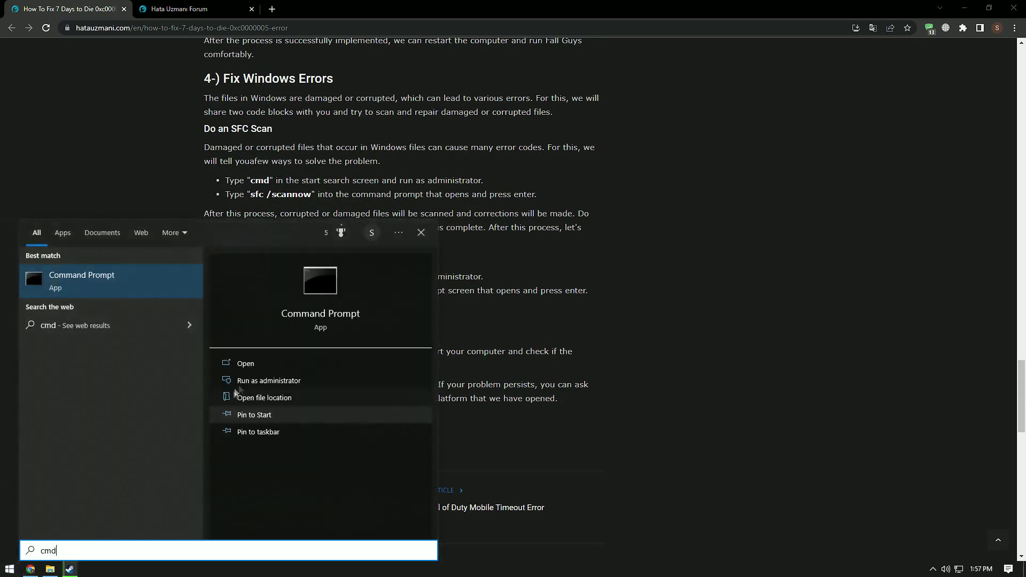
left_click(249, 388)
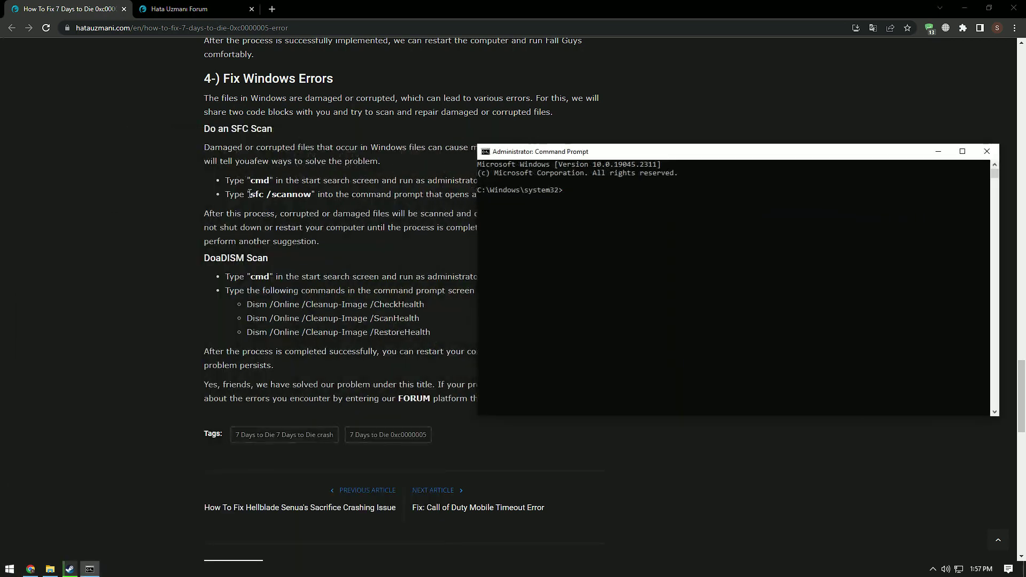
left_click(278, 191)
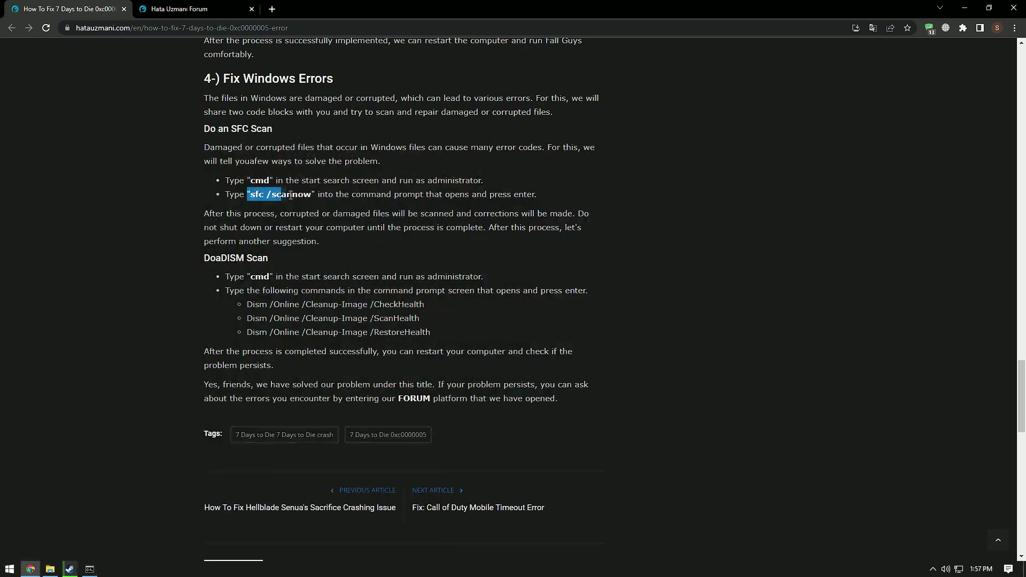
left_click_drag(311, 194, 251, 194)
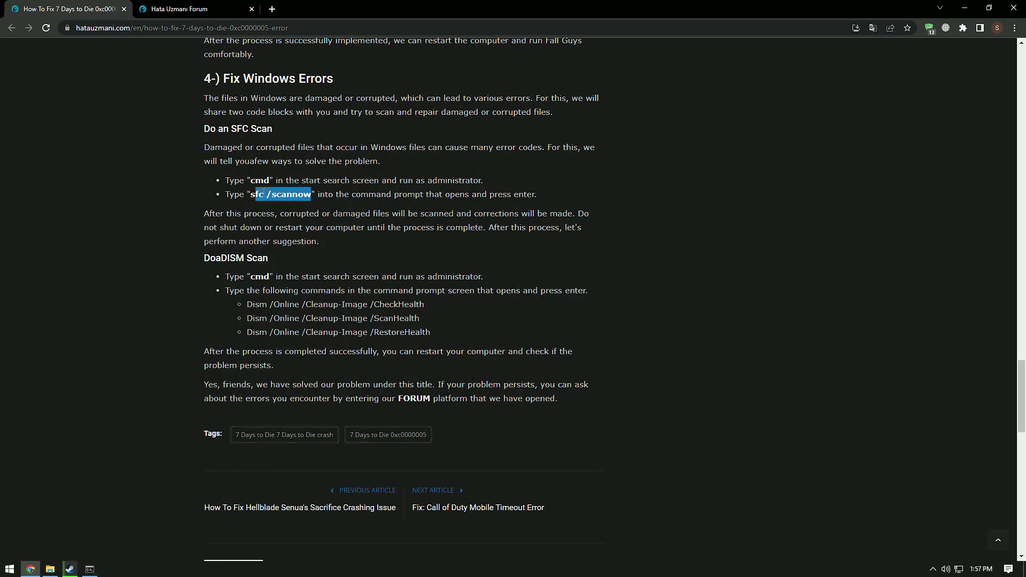
right_click(263, 193)
left_click(283, 201)
left_click(90, 569)
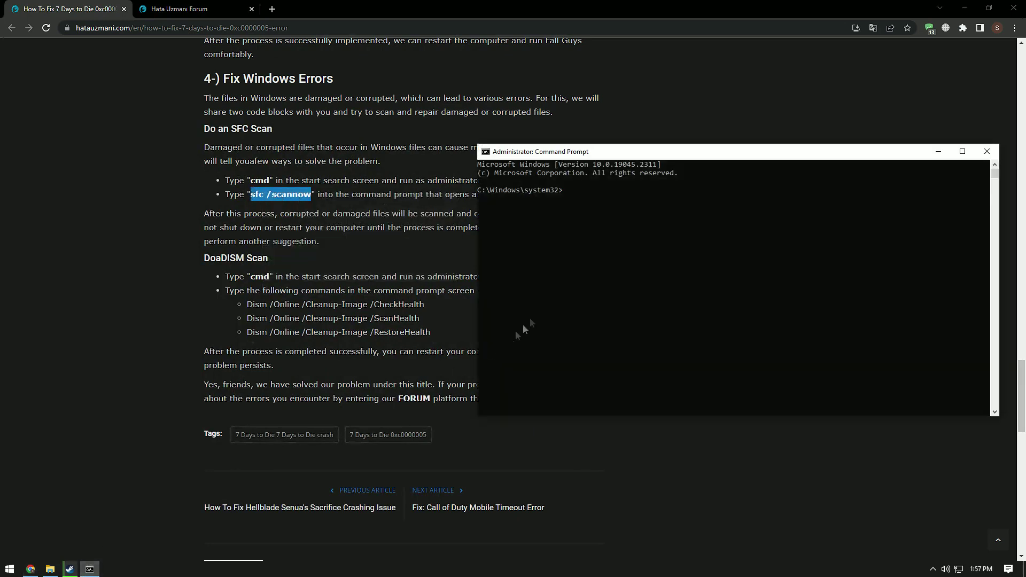
right_click(557, 289)
key("Return")
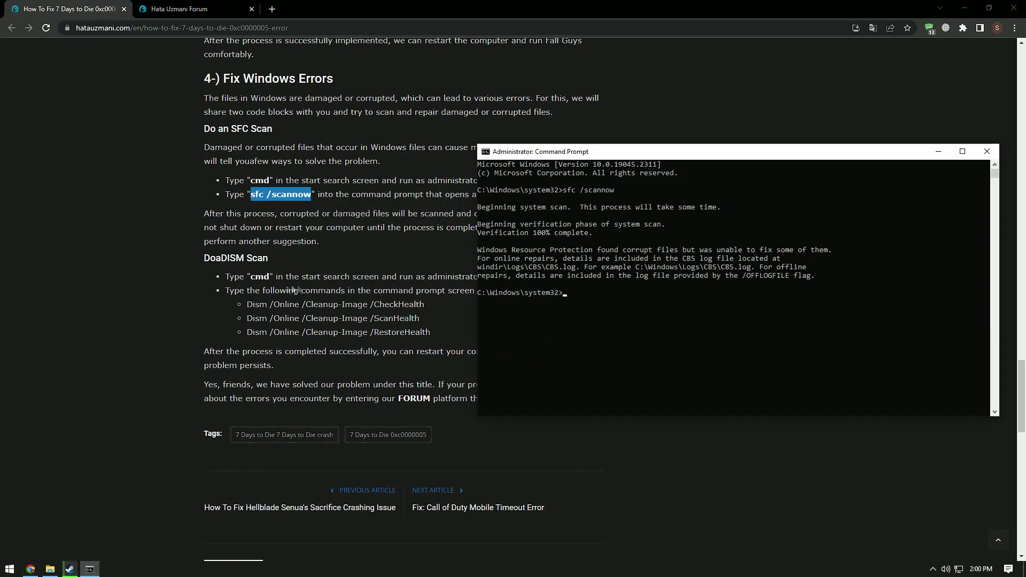
left_click_drag(247, 304, 425, 305)
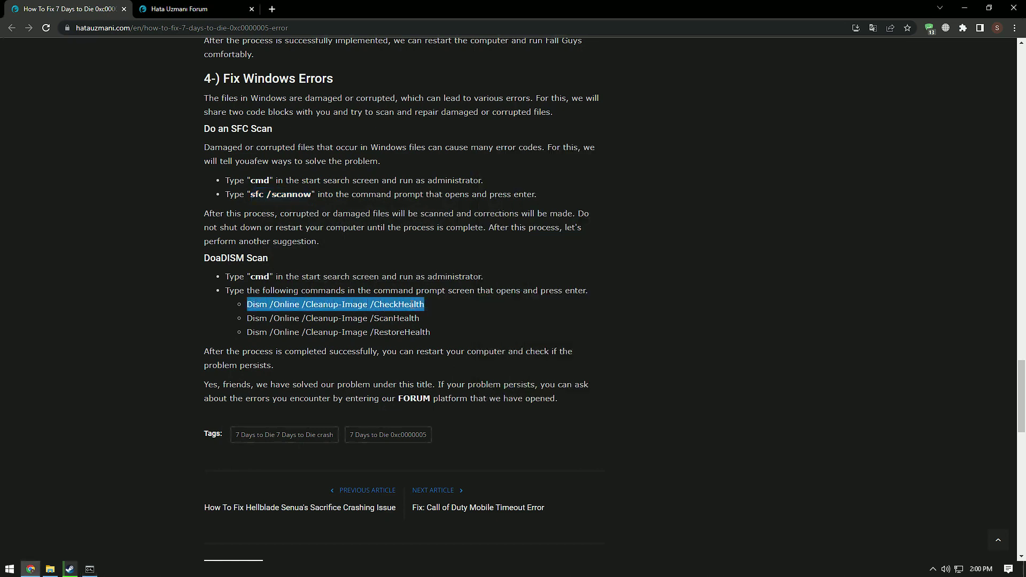
Run Dism /Online /Cleanup-Image /CheckHealth in the admin console.
right_click(411, 305)
left_click(425, 314)
left_click(97, 569)
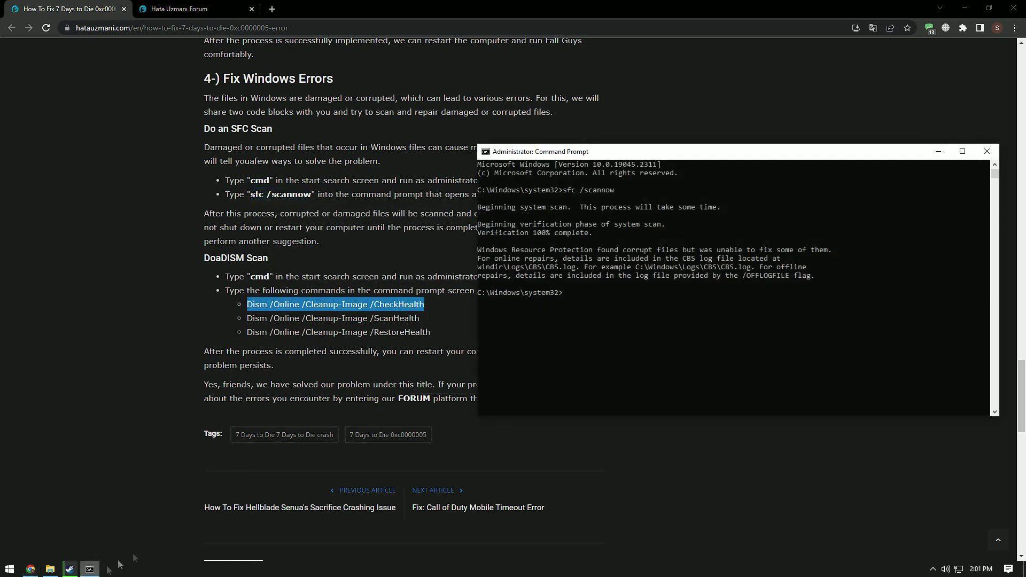
right_click(525, 322)
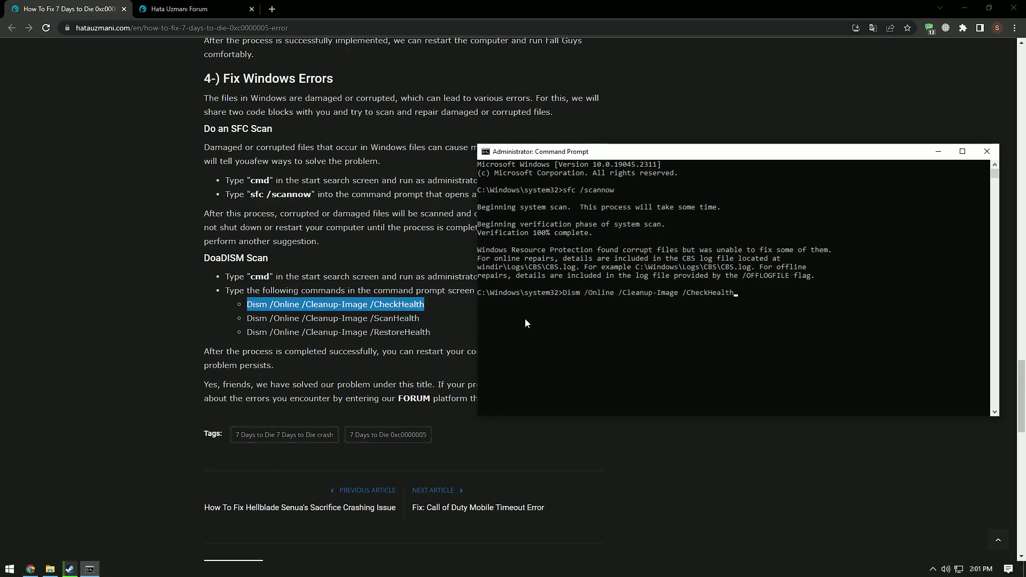
key("Return")
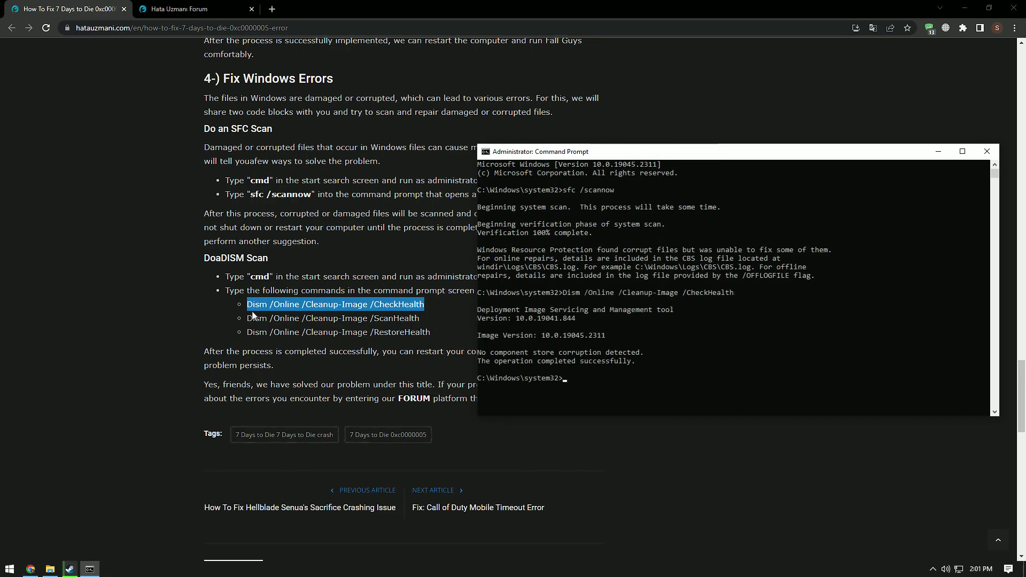
Run Dism /Online /Cleanup-Image /ScanHealth in the admin console.
left_click_drag(247, 318, 426, 326)
right_click(415, 319)
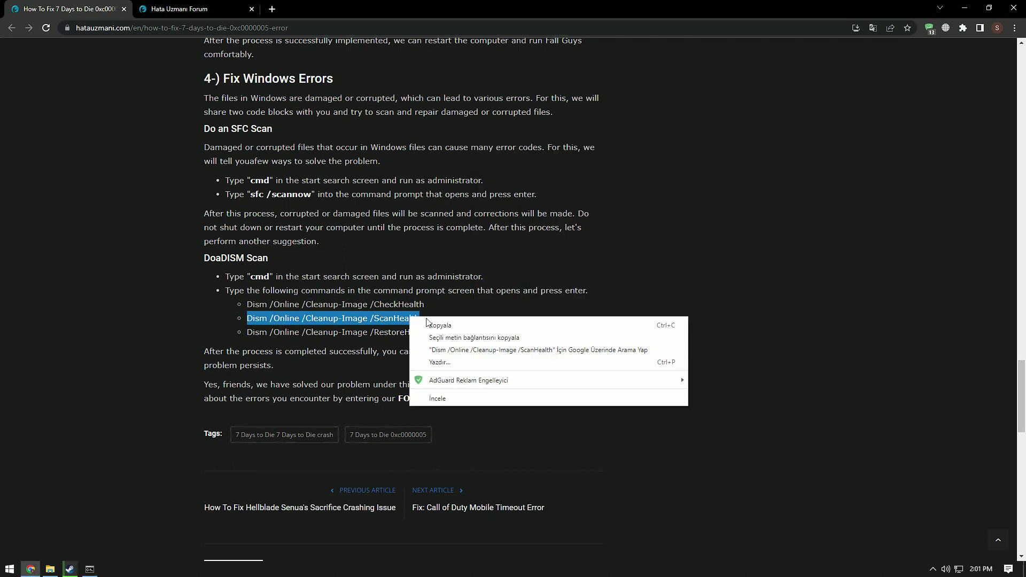
left_click(446, 328)
left_click(89, 570)
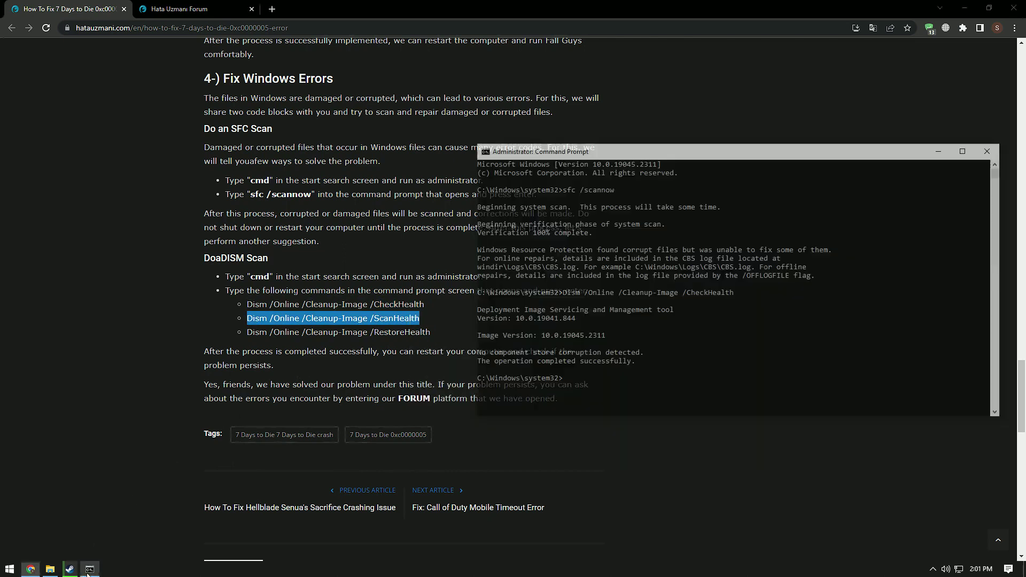
right_click(549, 379)
key("Return")
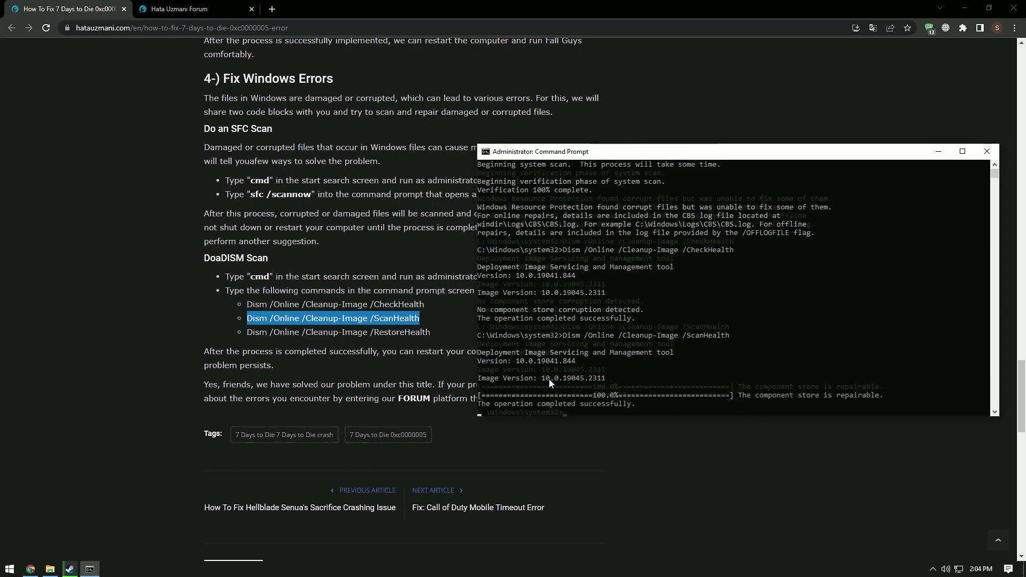
Copy the RestoreHealth DISM line from the article and paste it into the console.
left_click(371, 332)
triple_click(371, 333)
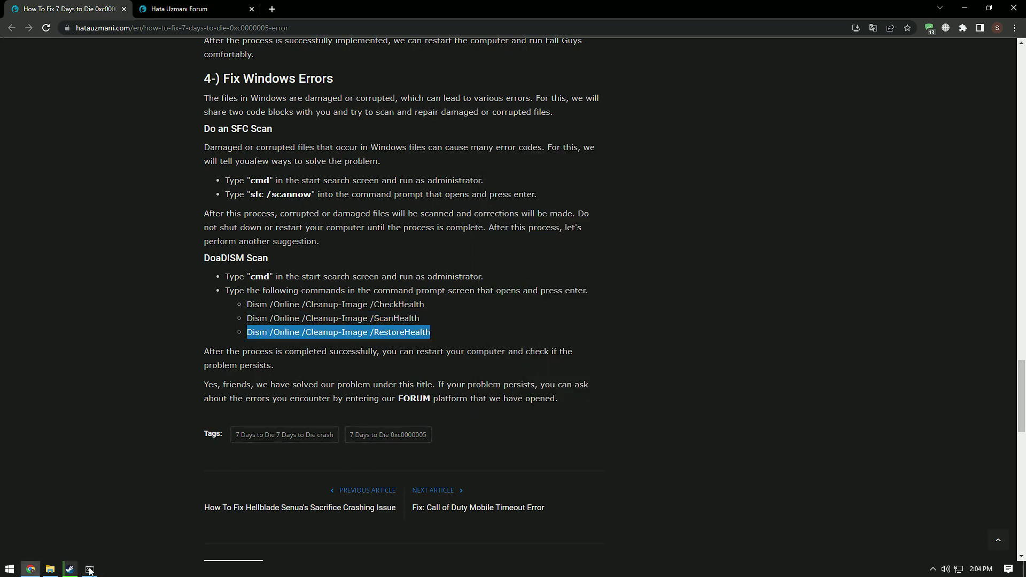
left_click(89, 571)
right_click(534, 365)
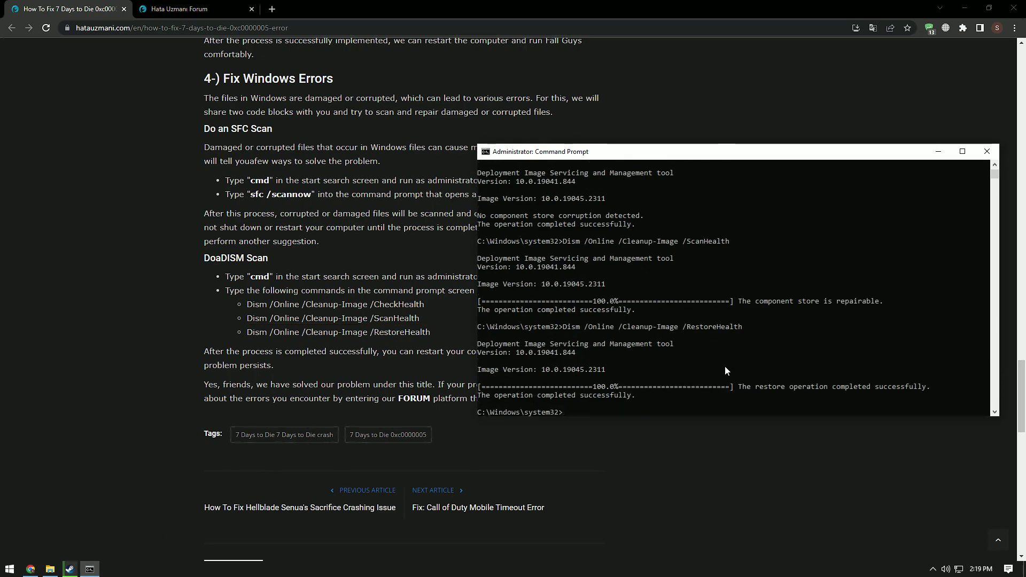
Follow the article's FORUM link, close the duplicate tab, and choose Post thread.
left_click(252, 364)
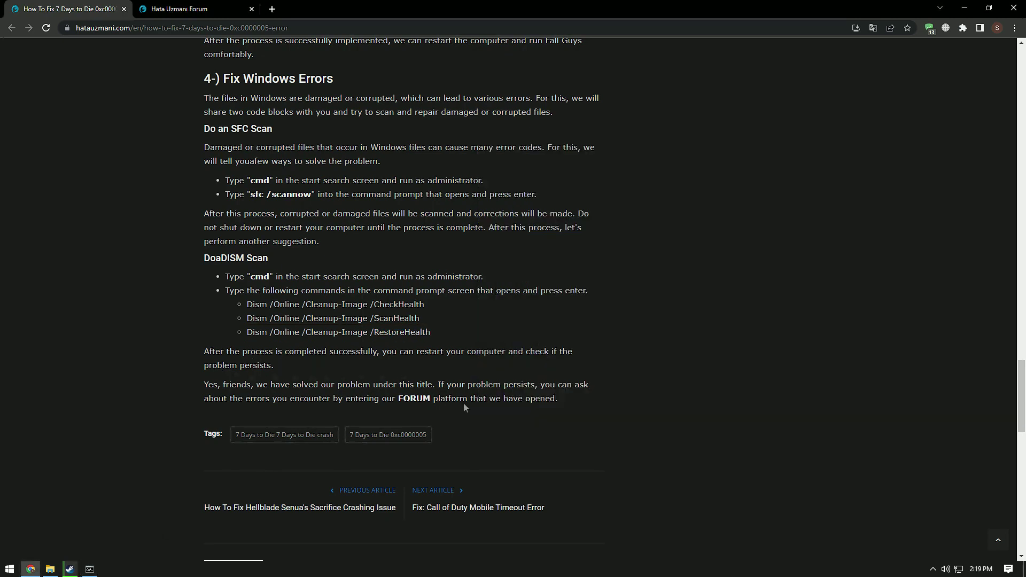
left_click(427, 401)
left_click(252, 9)
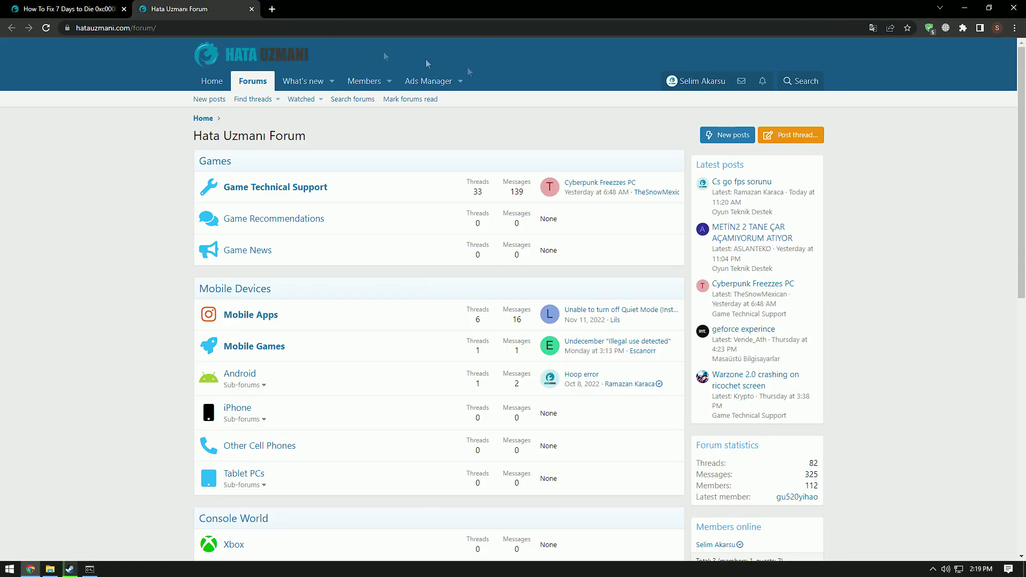
left_click(793, 139)
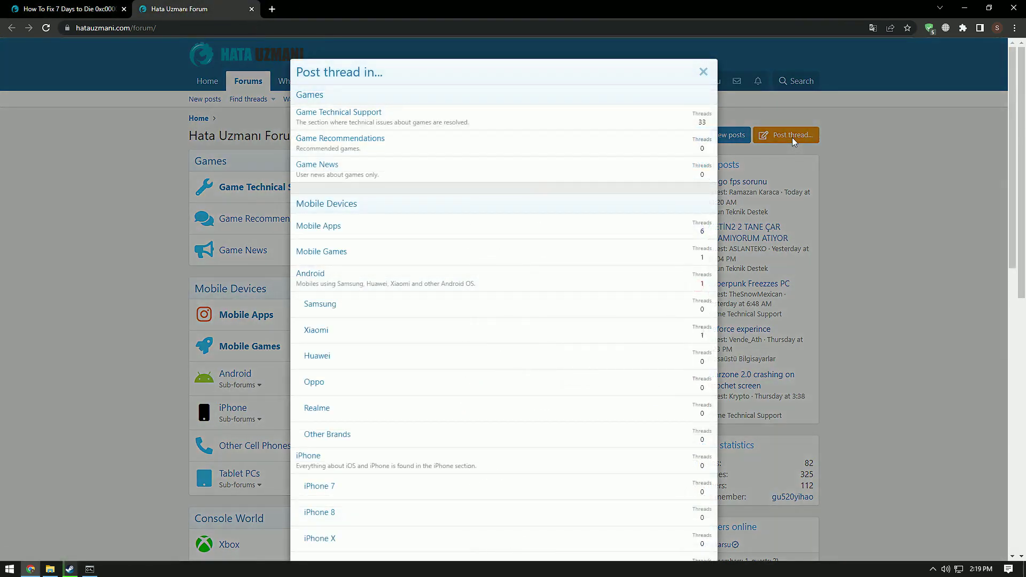